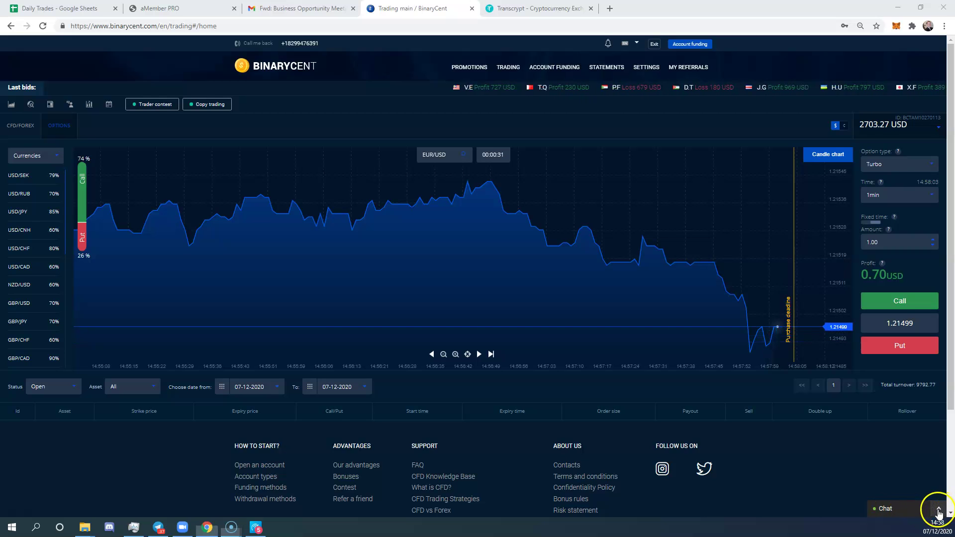
# Expand the live chat, choose a presenter, and switch to the private chat view
pyautogui.click(938, 512)
pyautogui.click(910, 514)
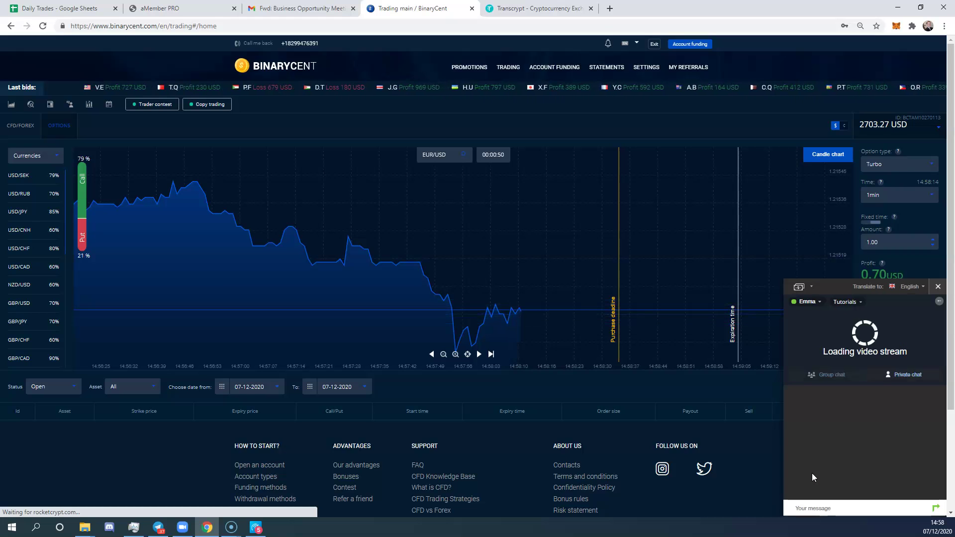
pyautogui.click(819, 305)
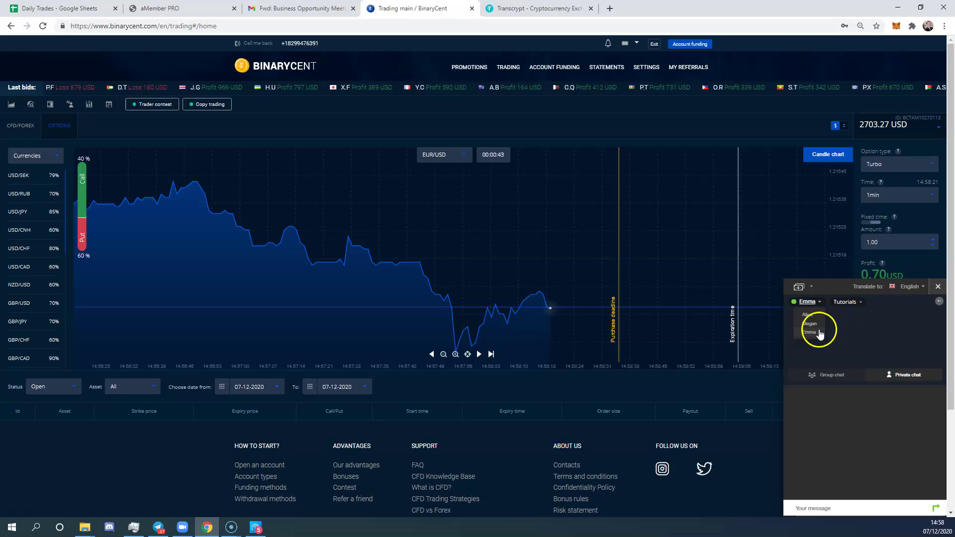
pyautogui.click(819, 334)
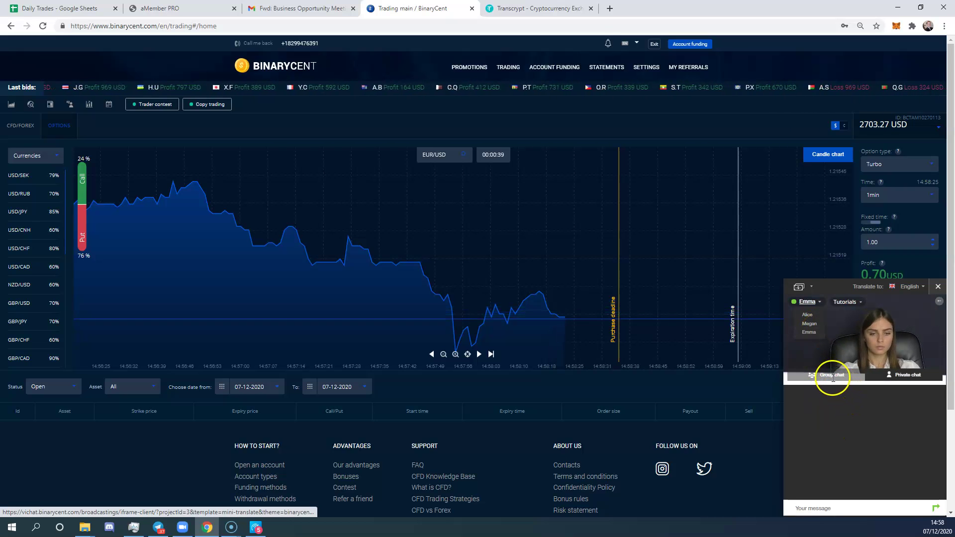
pyautogui.click(909, 380)
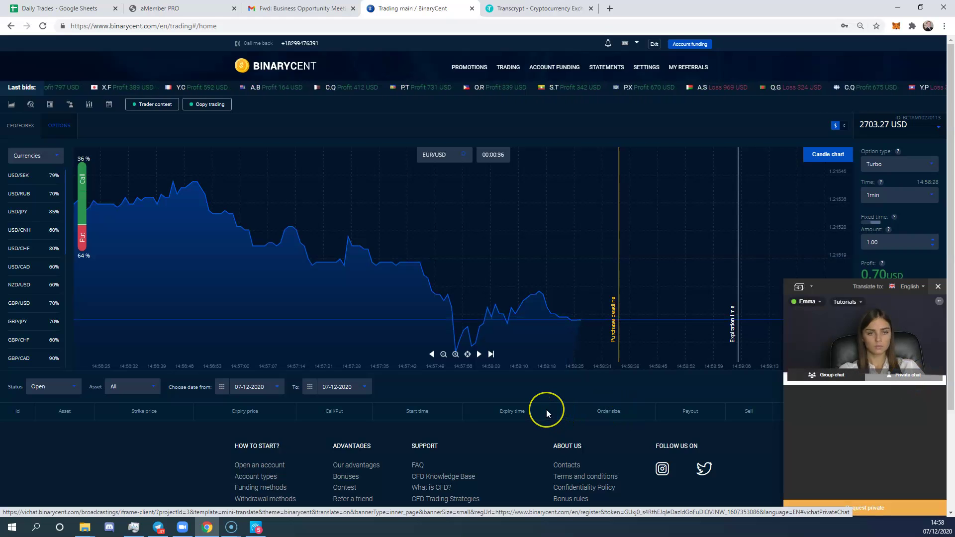
# Zoom the page in four steps from 110%, back out one step, then close the chat panel
pyautogui.hotkey('ctrl', '+')
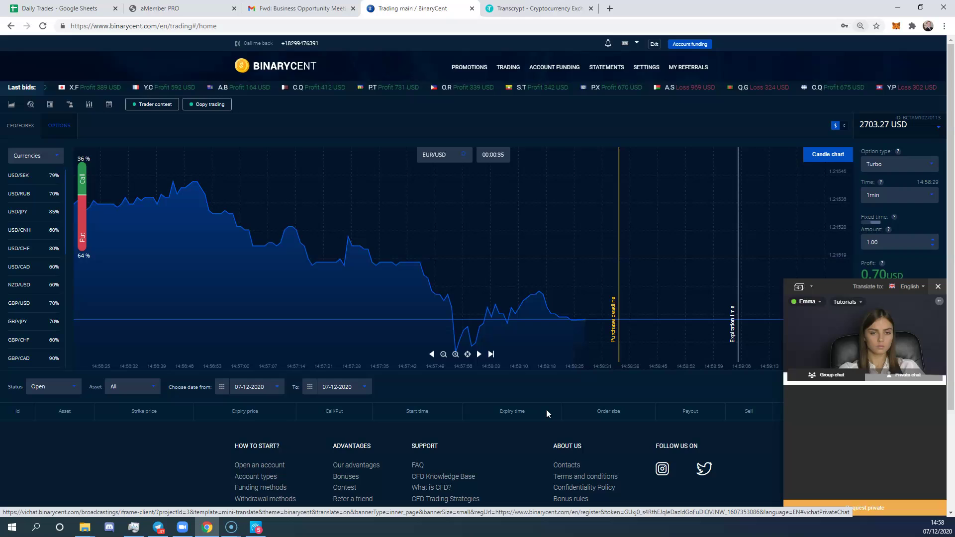
pyautogui.hotkey('ctrl', '+')
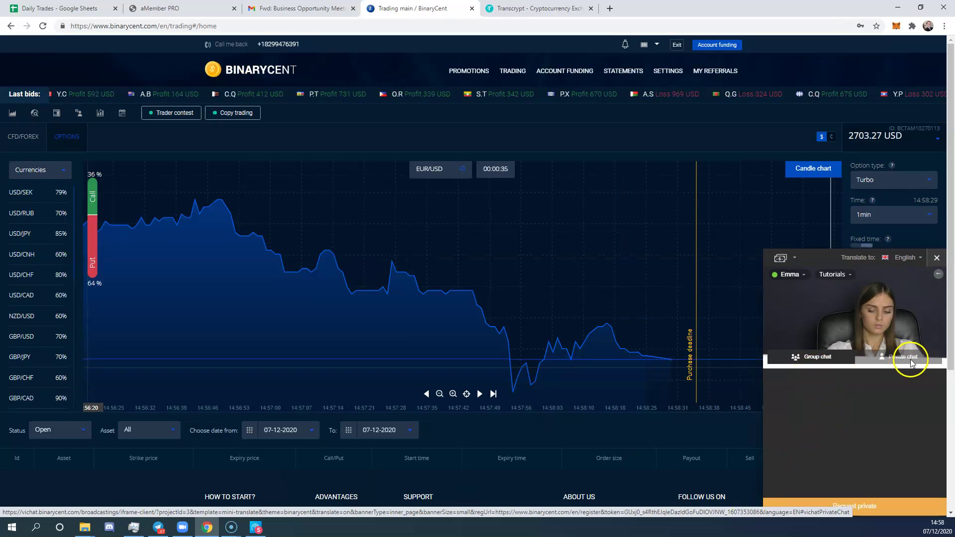
pyautogui.hotkey('ctrl', '+')
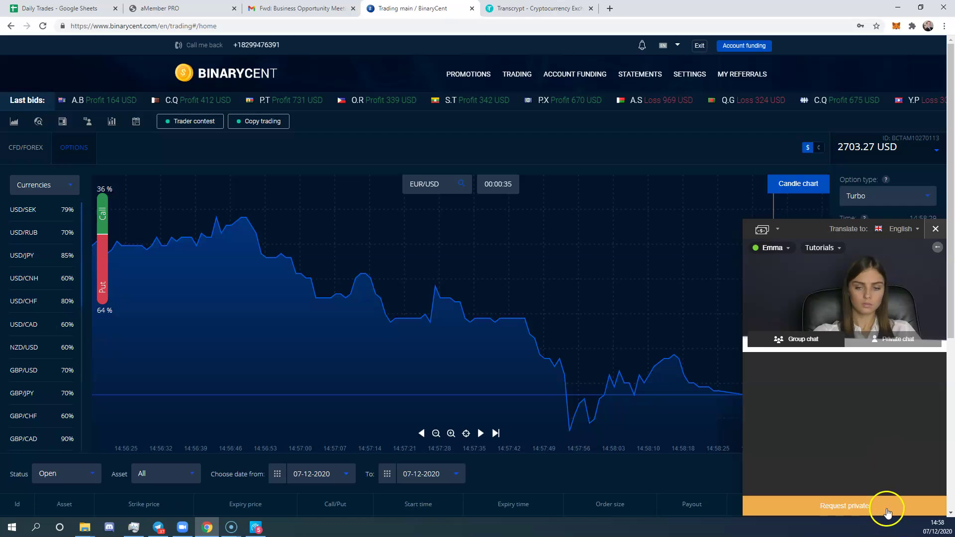
pyautogui.hotkey('ctrl', '+')
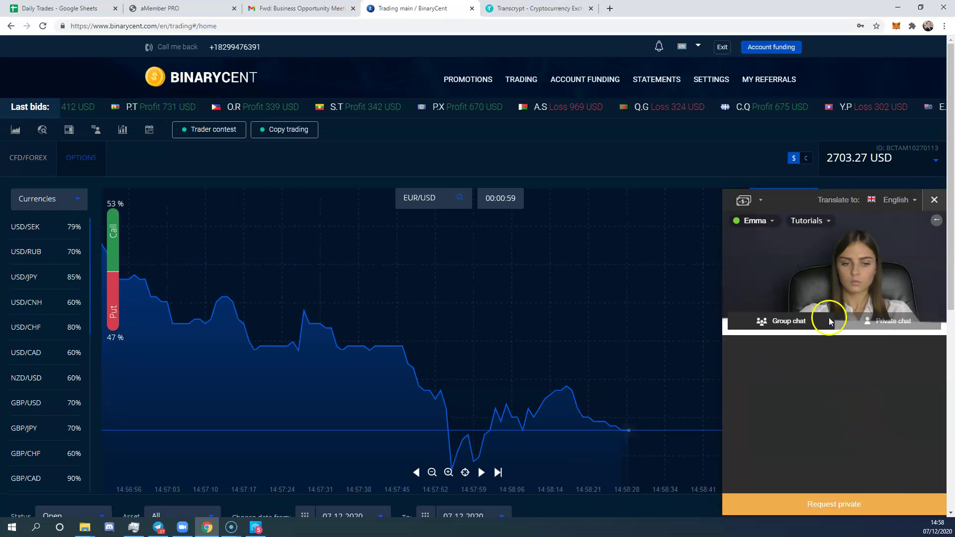
pyautogui.hotkey('ctrl', '-')
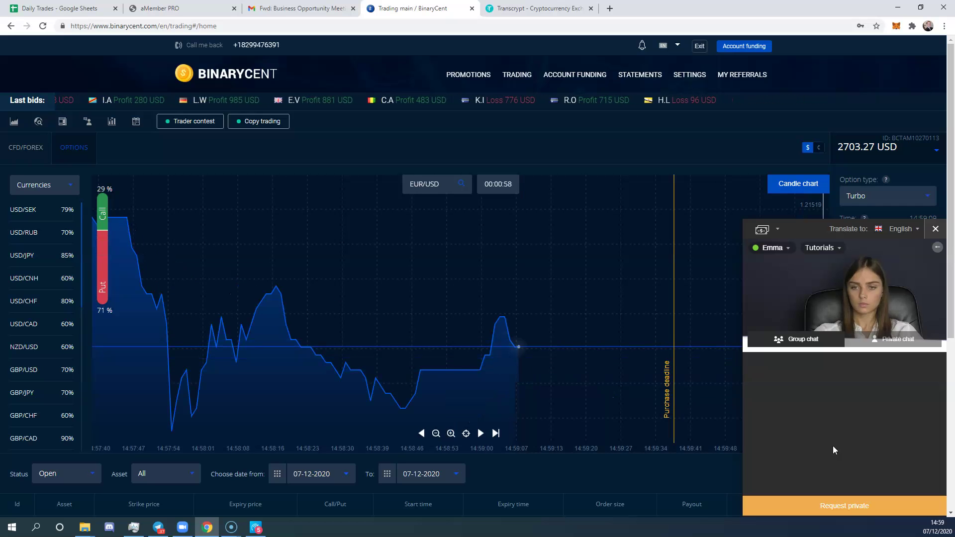
pyautogui.click(934, 231)
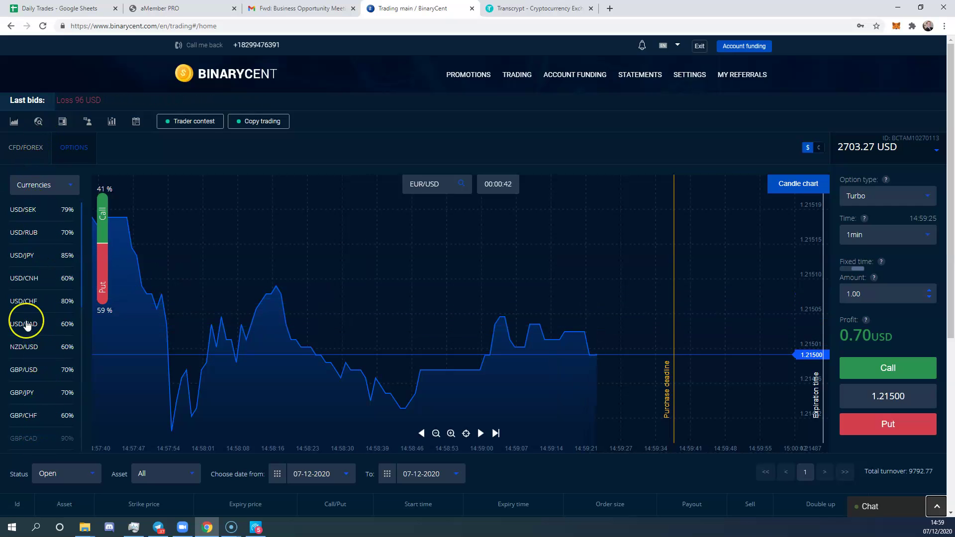
# Scroll through the currency pair list on the left
pyautogui.scroll(-2, 26, 324)
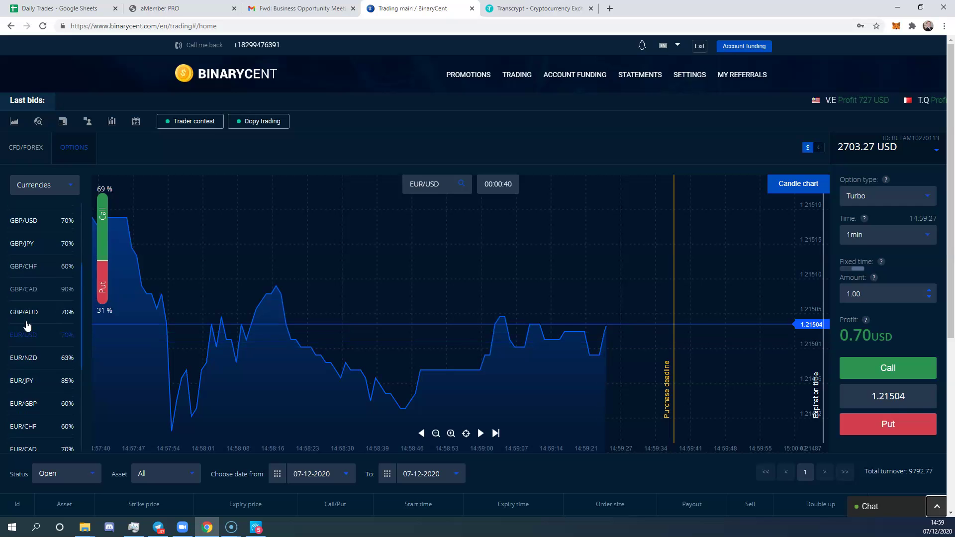
pyautogui.scroll(-4, 27, 328)
pyautogui.click(29, 336)
pyautogui.scroll(-1, 67, 412)
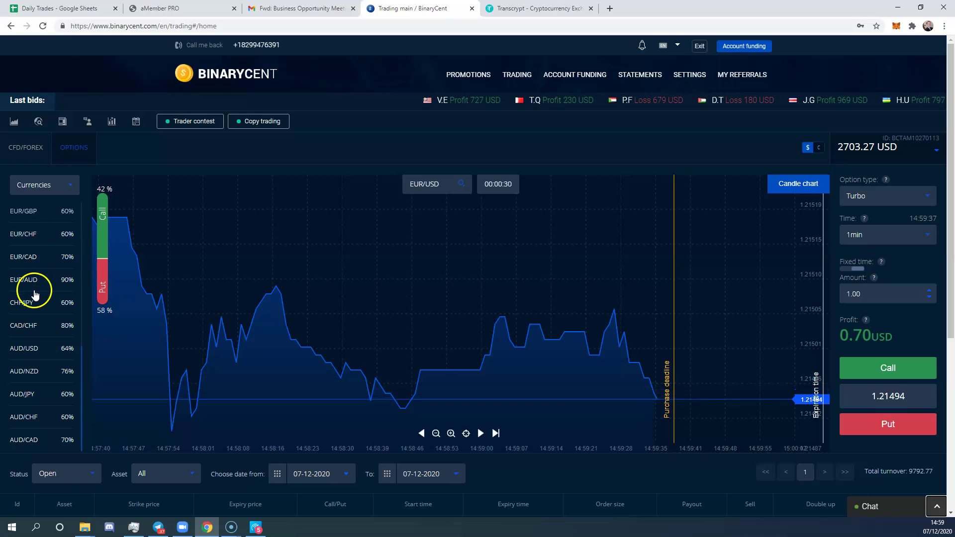
pyautogui.scroll(3, 35, 295)
pyautogui.scroll(4, 35, 294)
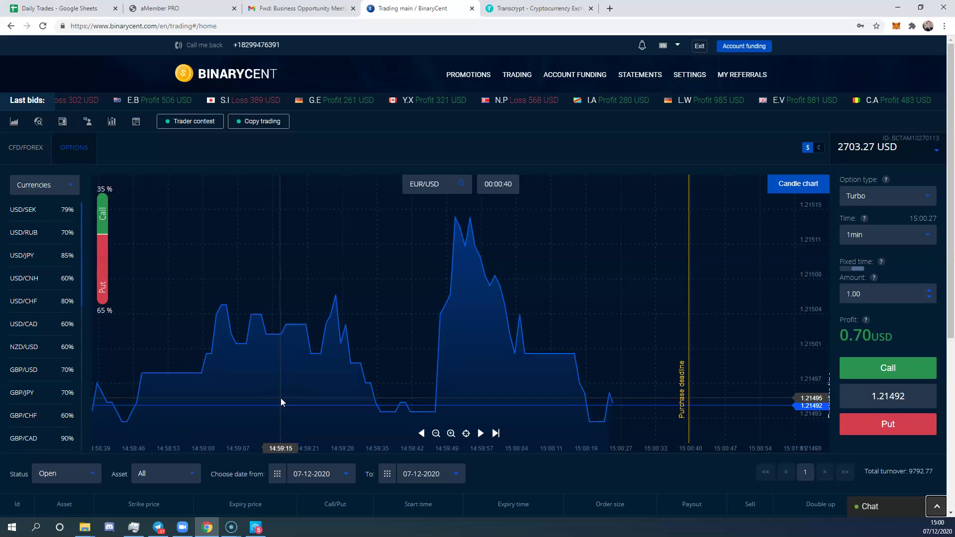
pyautogui.click(254, 400)
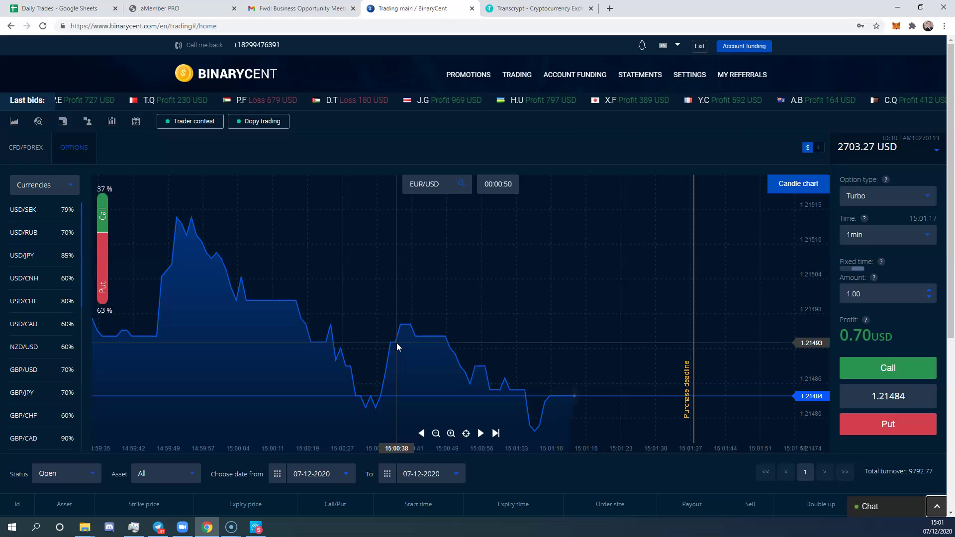
pyautogui.click(394, 341)
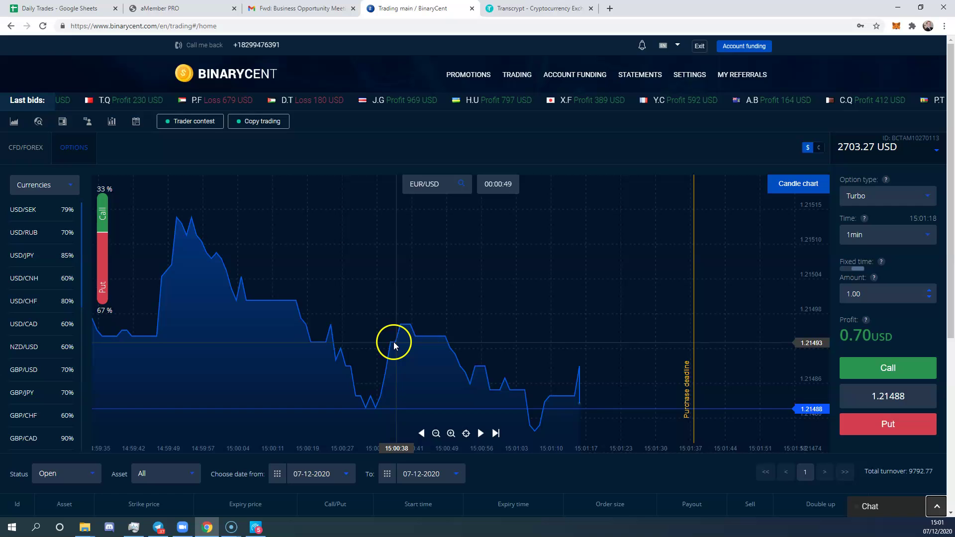
pyautogui.click(423, 349)
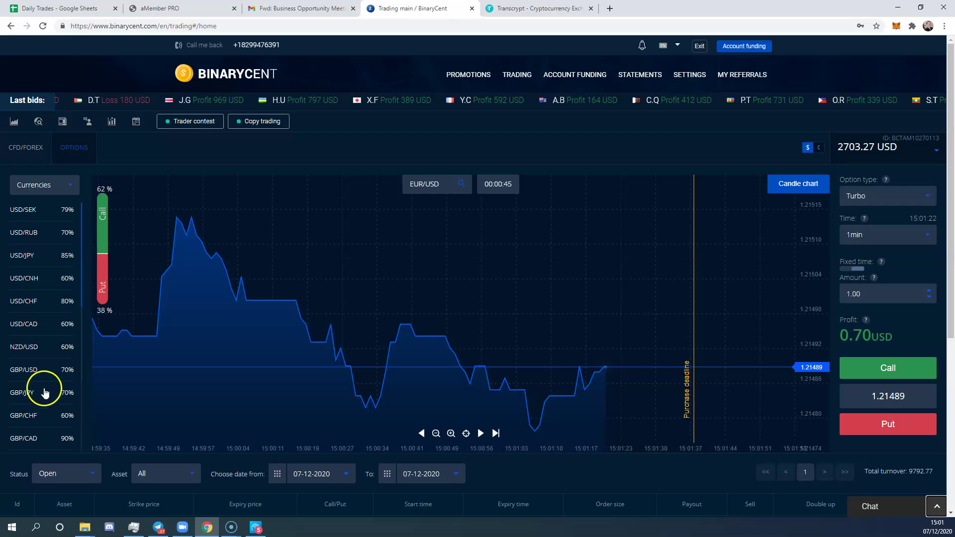
# Filter the trades table to Closed status, showing the expired 1.00 EUR/USD Call
pyautogui.scroll(-3, 111, 463)
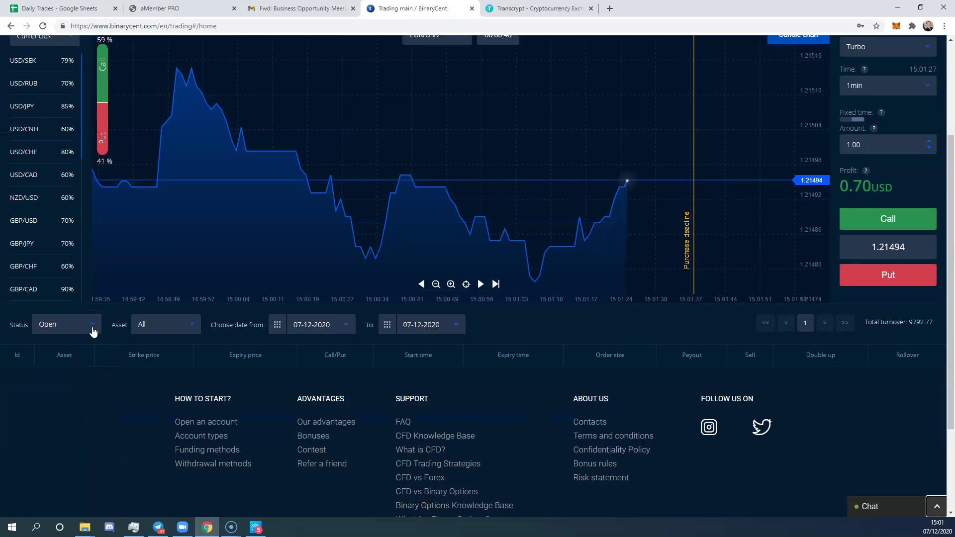
pyautogui.click(75, 375)
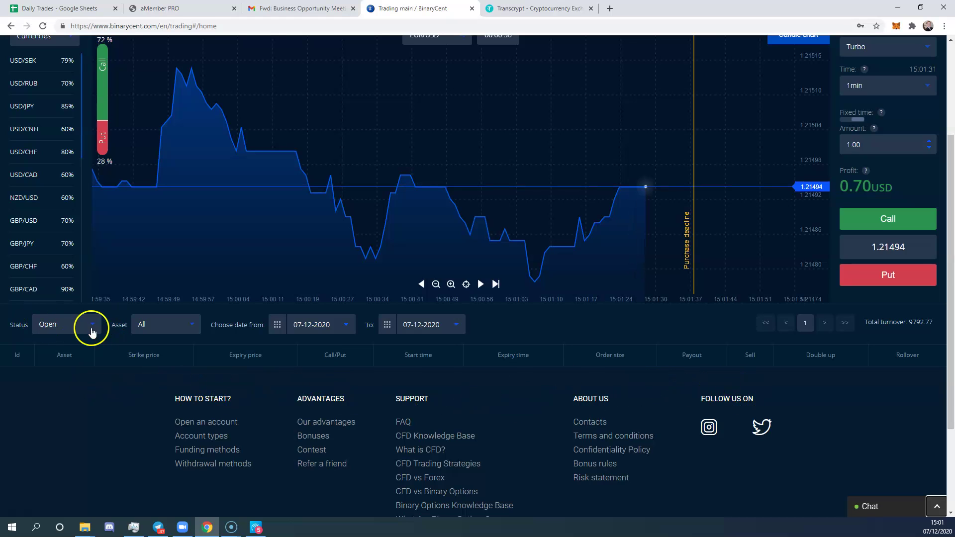
pyautogui.click(61, 323)
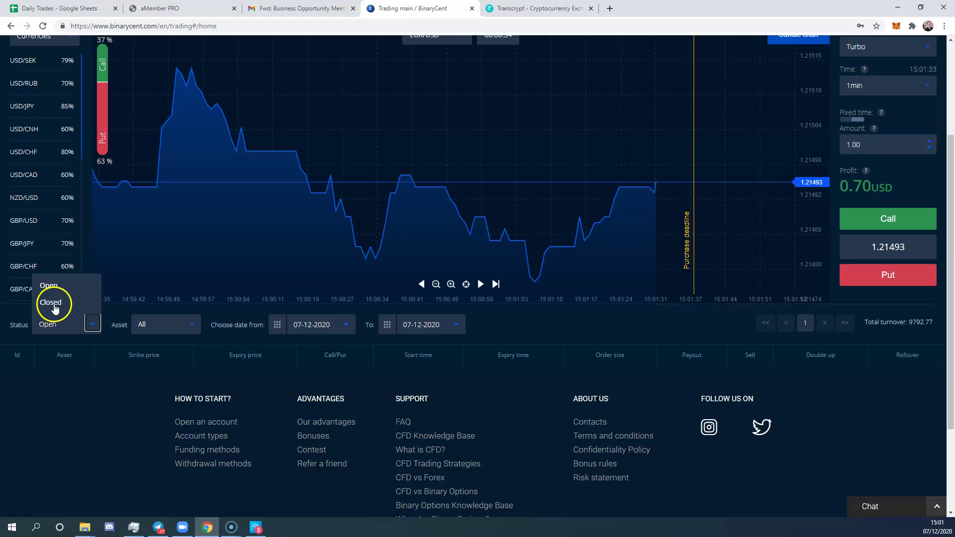
pyautogui.press('Down')
pyautogui.press('Return')
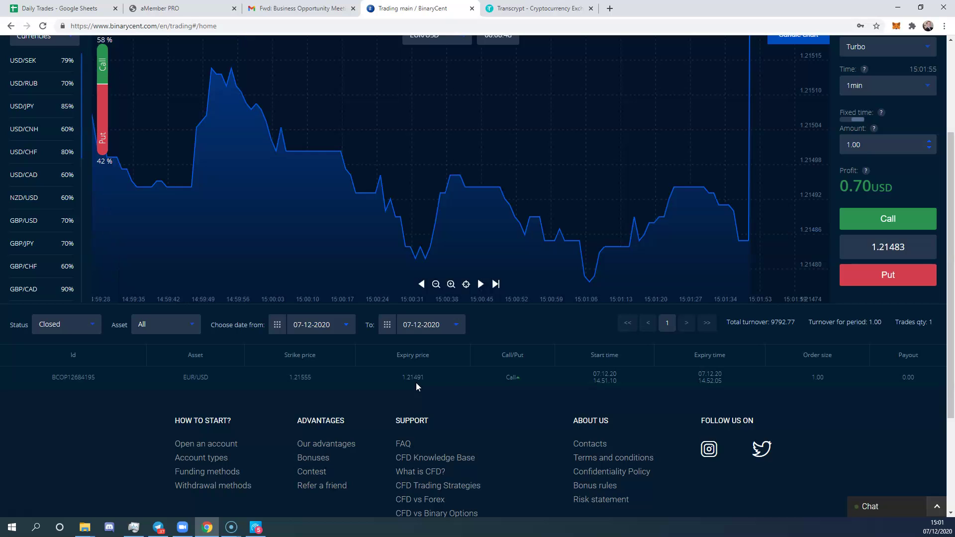
# Replace the 1.00 trade amount with 2.30 USD for a 1.61 USD projected profit
pyautogui.click(423, 387)
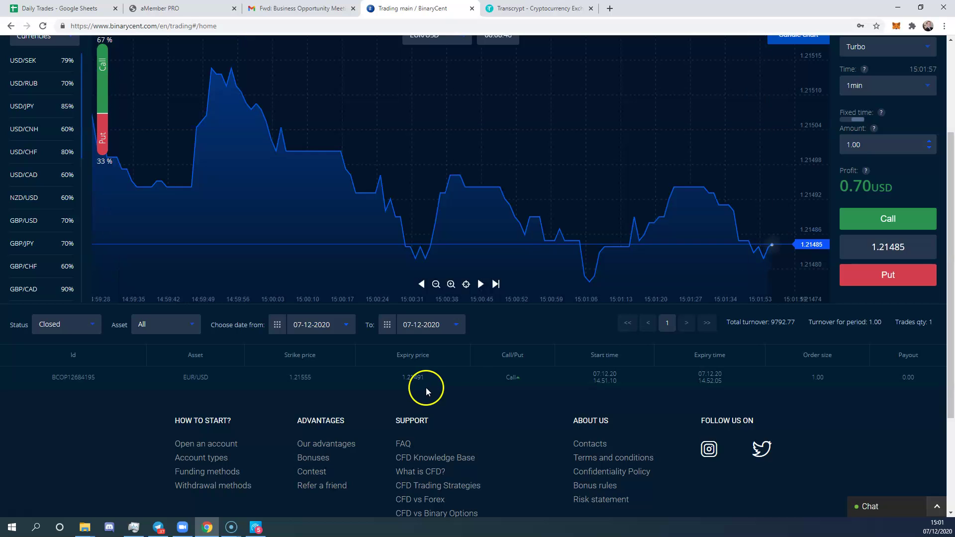
pyautogui.click(500, 377)
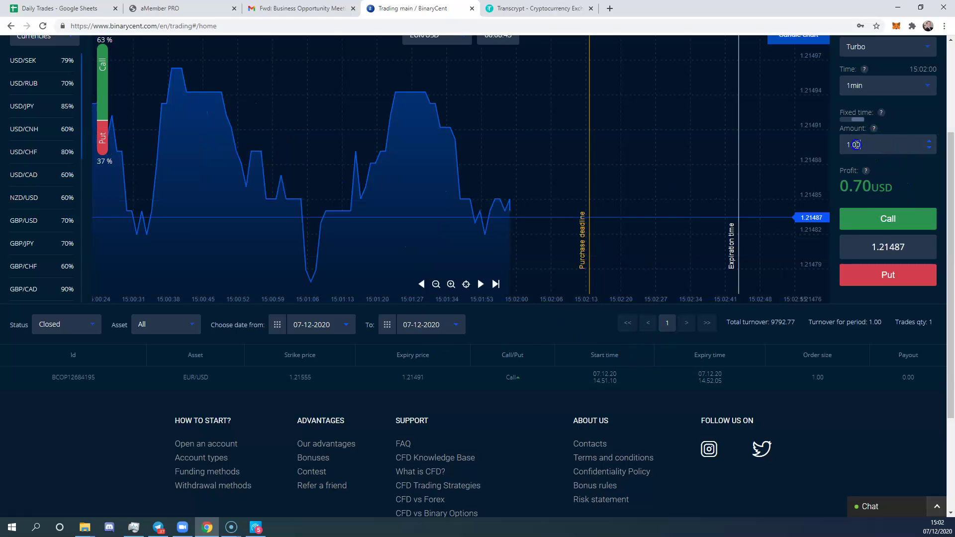
pyautogui.click(855, 145)
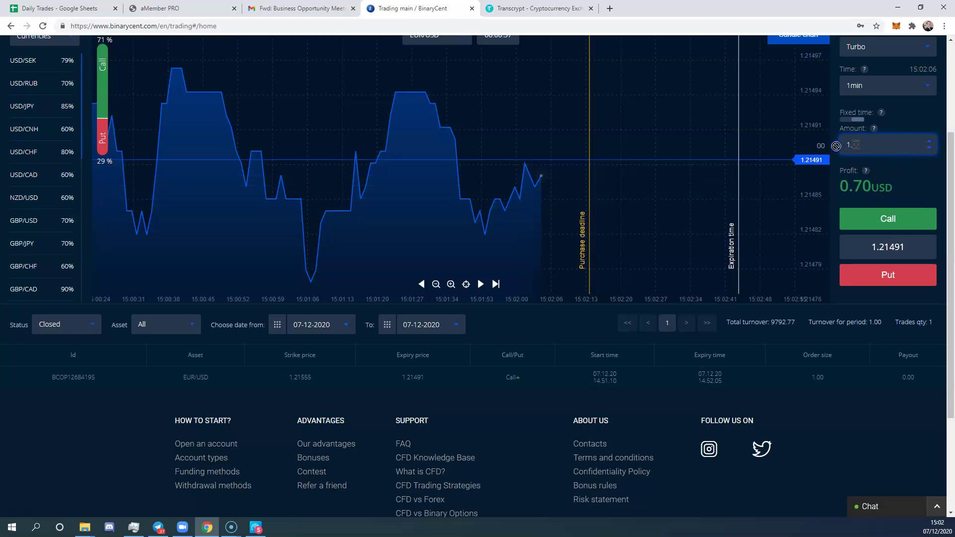
pyautogui.press('BackSpace')
pyautogui.press('BackSpace')
pyautogui.press('BackSpace')
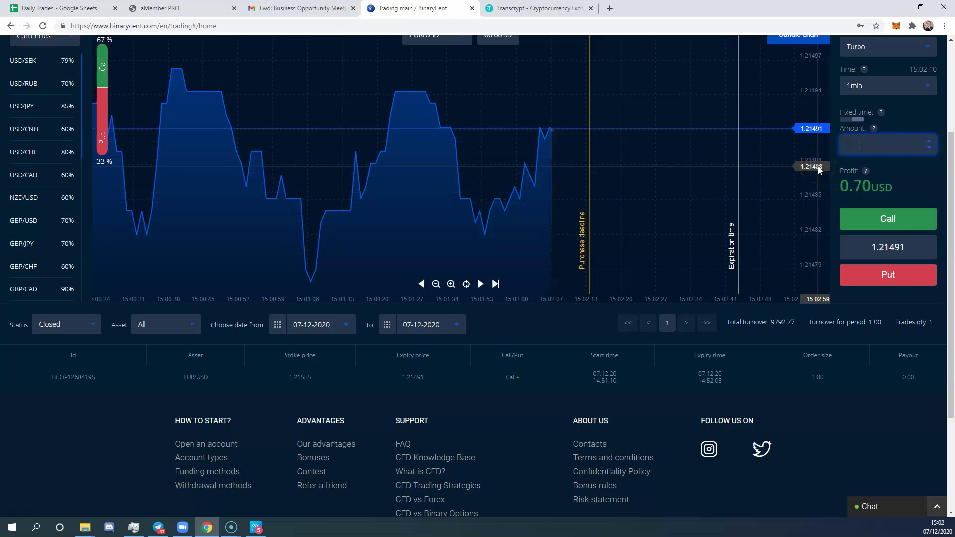
pyautogui.write('2')
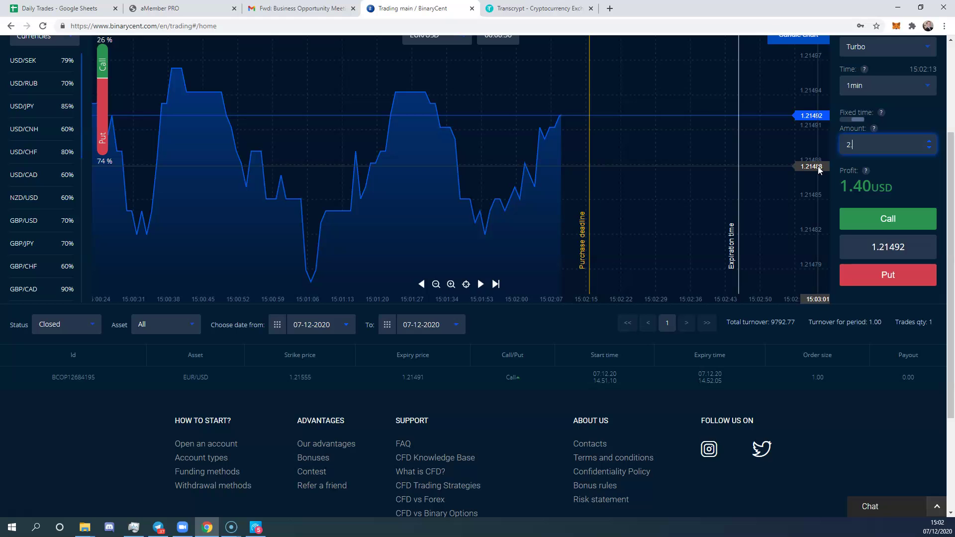
pyautogui.write('.30')
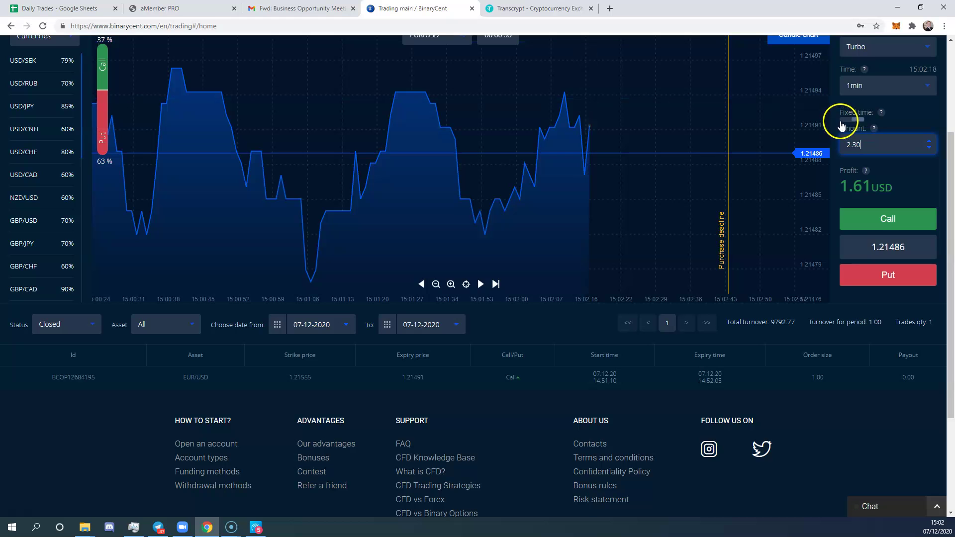
pyautogui.click(774, 263)
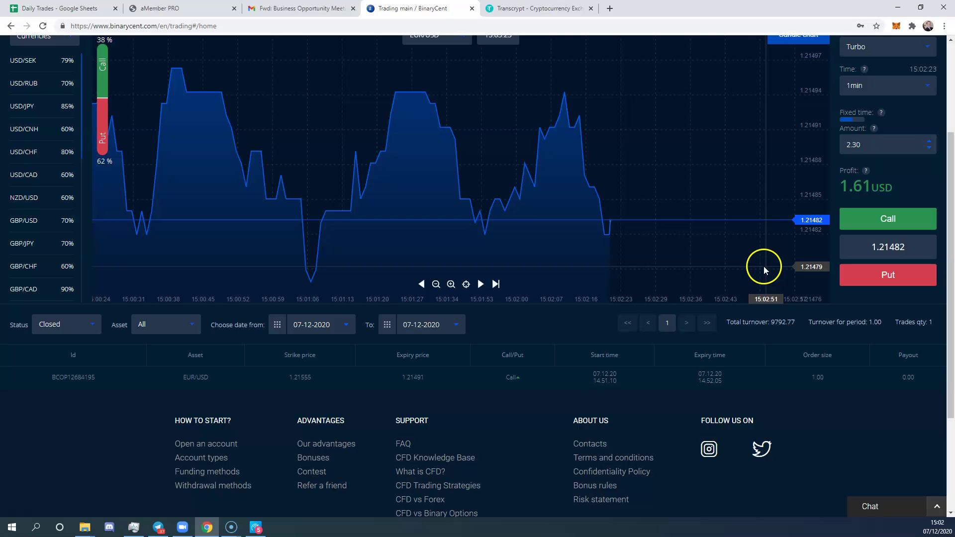
# Change the EUR/USD option type from Turbo to Intraday, keeping the 16:00:00 expiry
pyautogui.scroll(3, 745, 269)
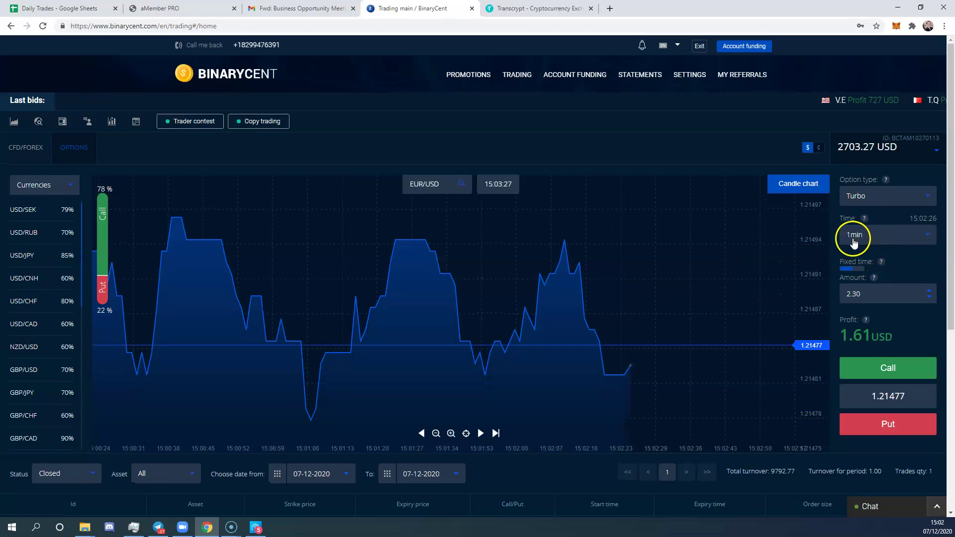
pyautogui.click(928, 237)
pyautogui.click(927, 237)
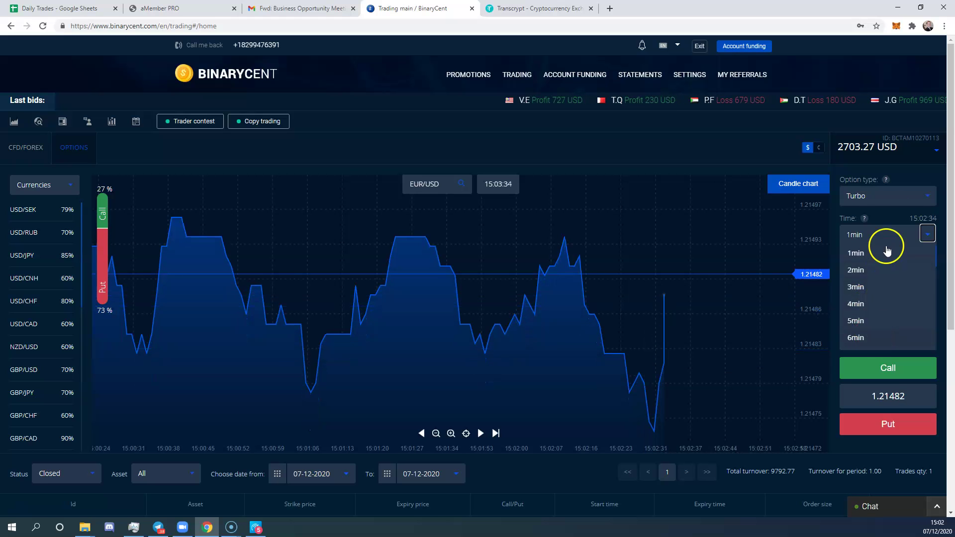
pyautogui.click(927, 198)
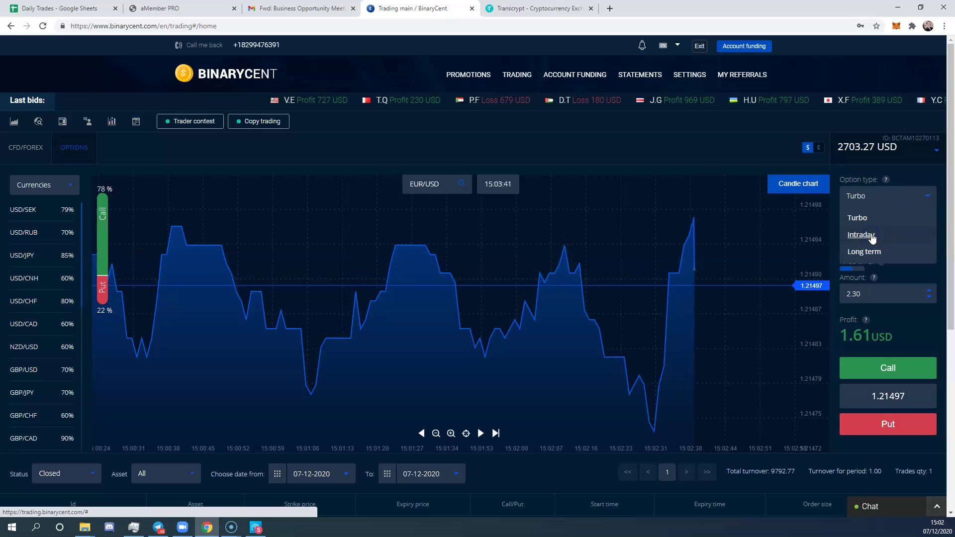
pyautogui.click(872, 235)
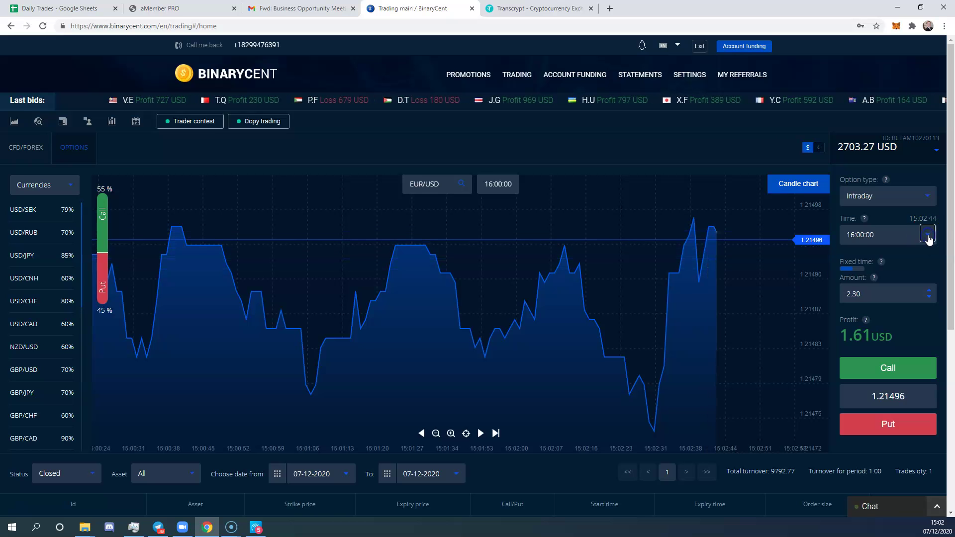
pyautogui.click(927, 238)
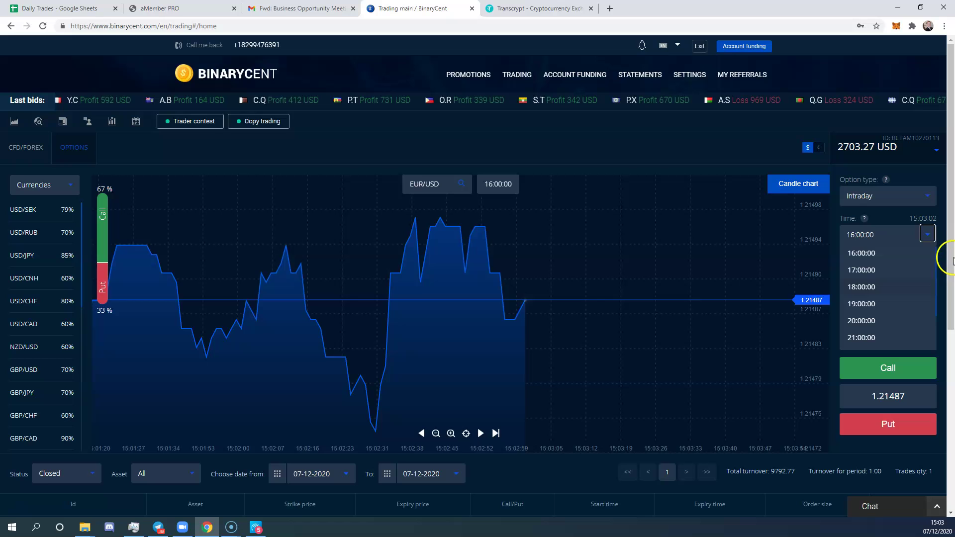
pyautogui.click(928, 235)
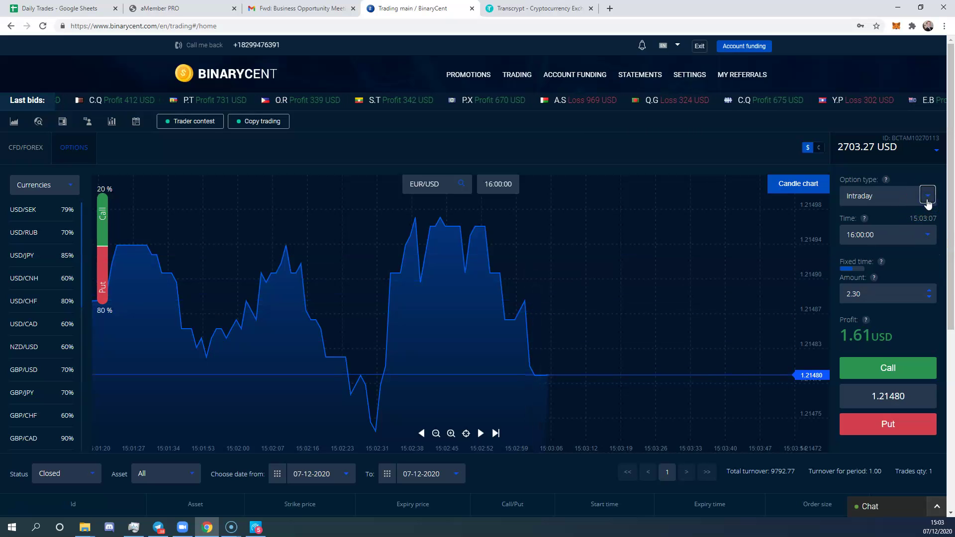
# Change the option type to Long term, keeping the 09.12.2020 expiry date
pyautogui.click(927, 199)
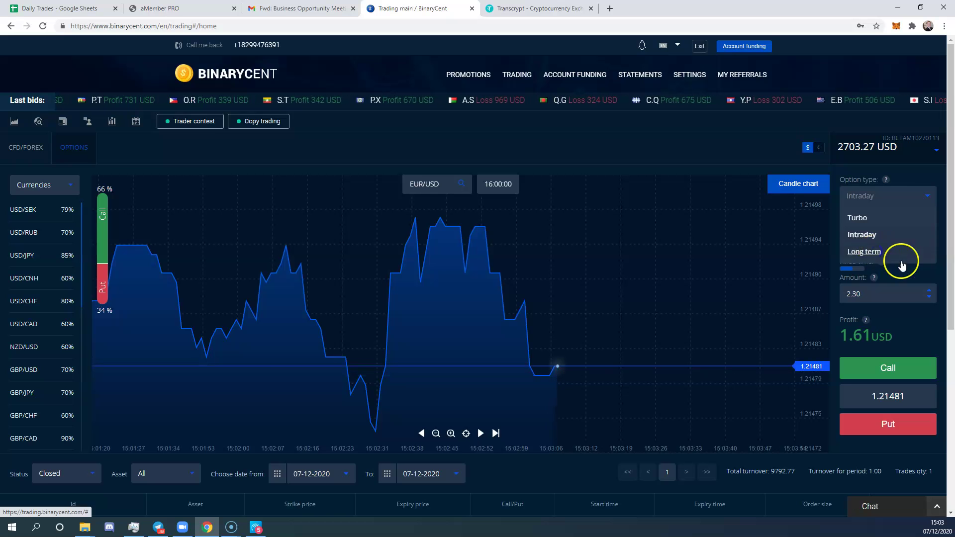
pyautogui.click(926, 266)
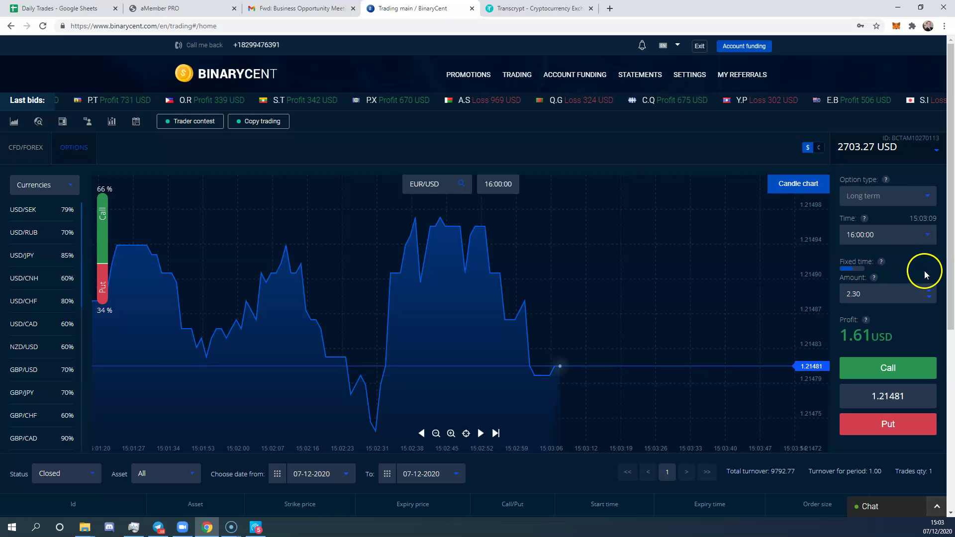
pyautogui.click(927, 241)
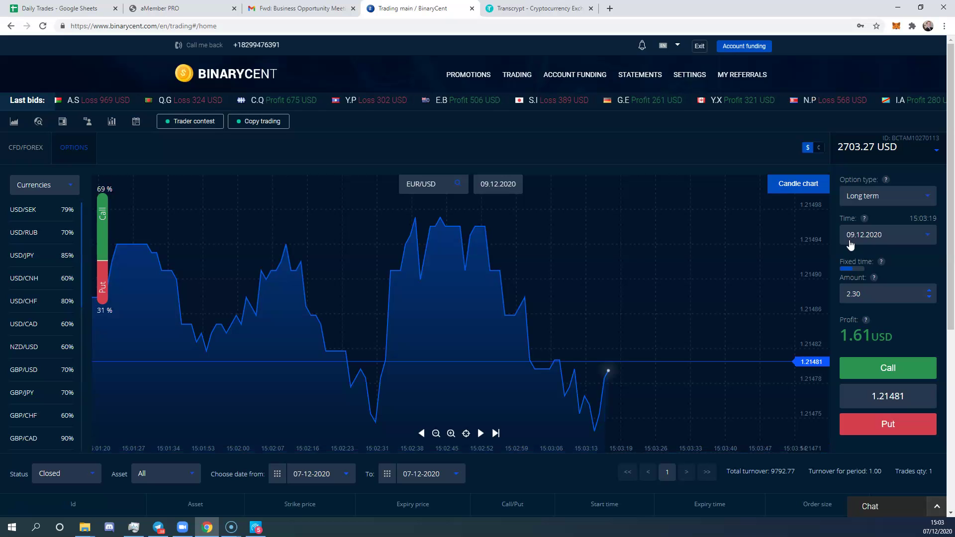
pyautogui.click(921, 241)
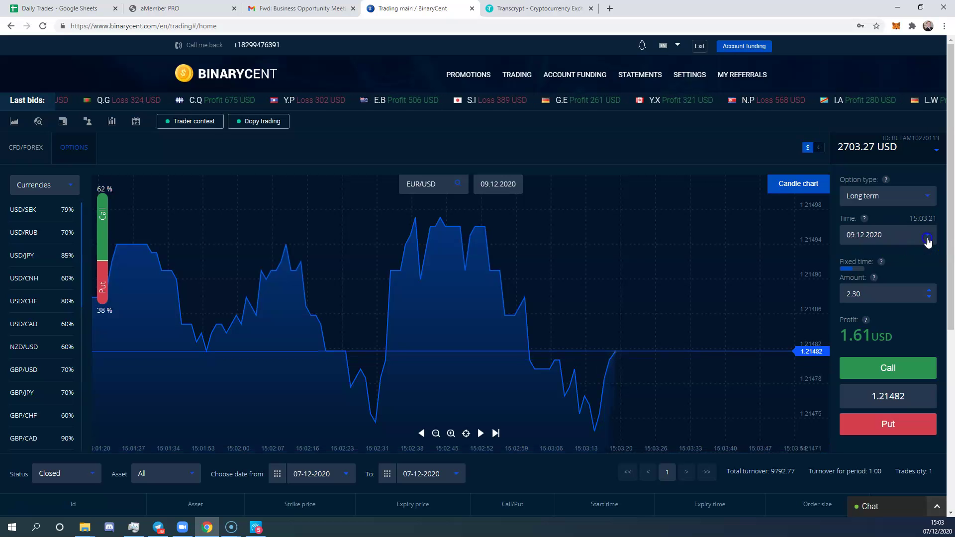
pyautogui.click(927, 242)
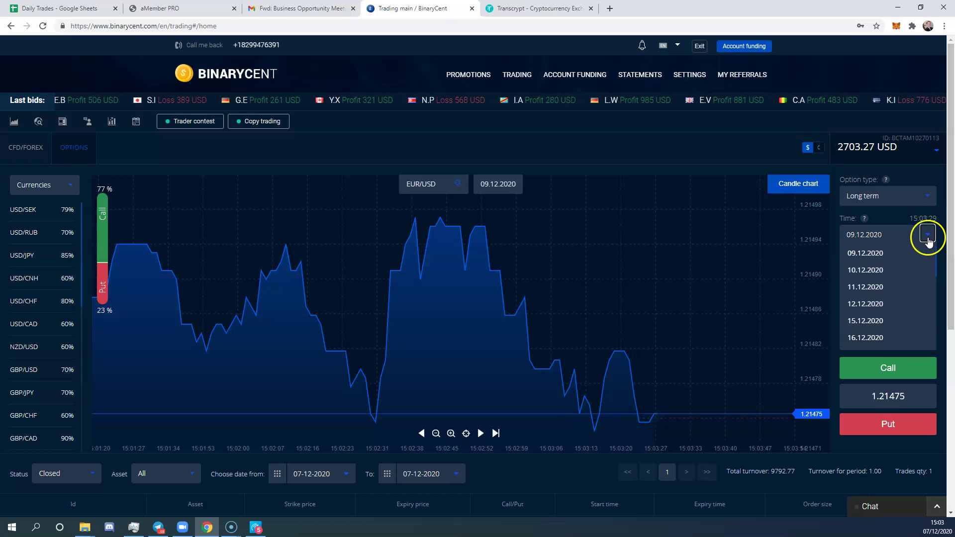
pyautogui.click(887, 223)
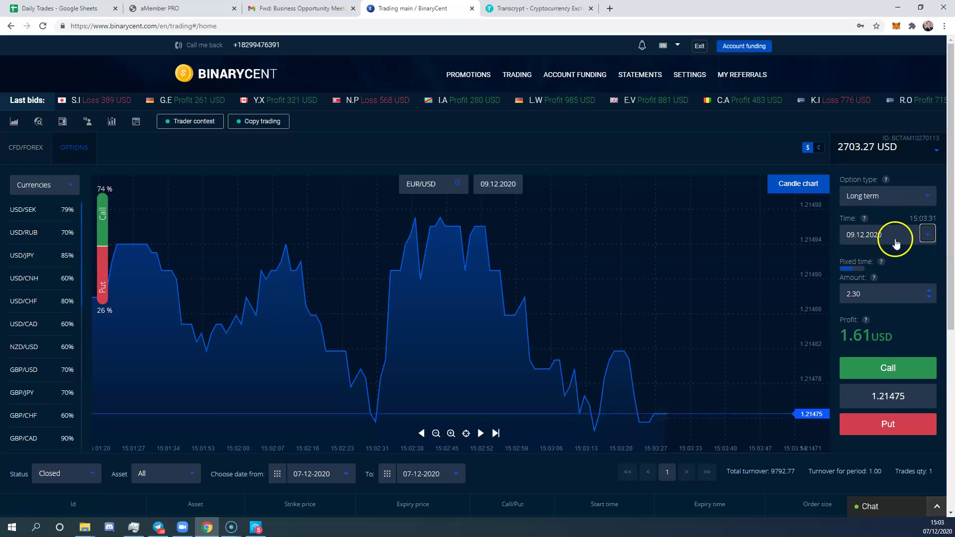
# Select Turbo as the option type, restoring the 1min expiry
pyautogui.click(904, 210)
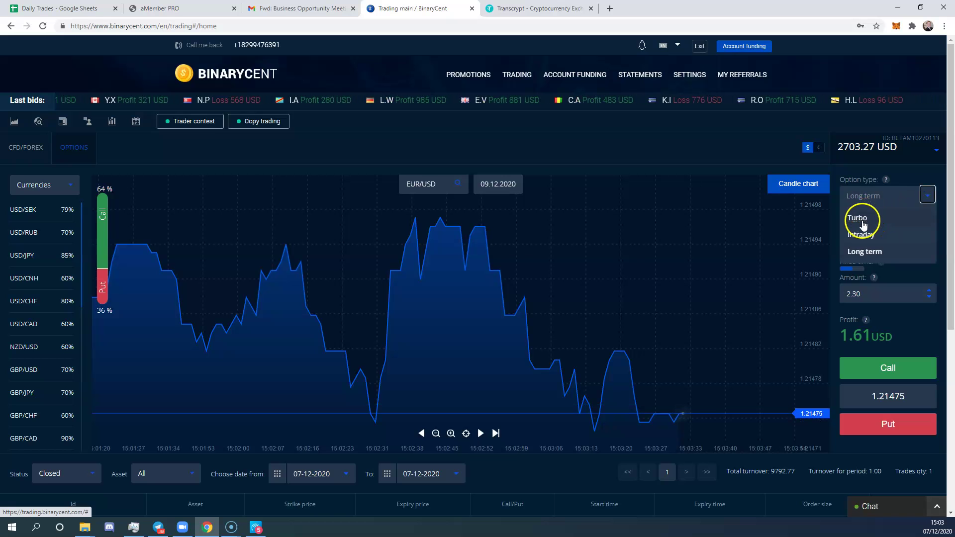
pyautogui.press('Return')
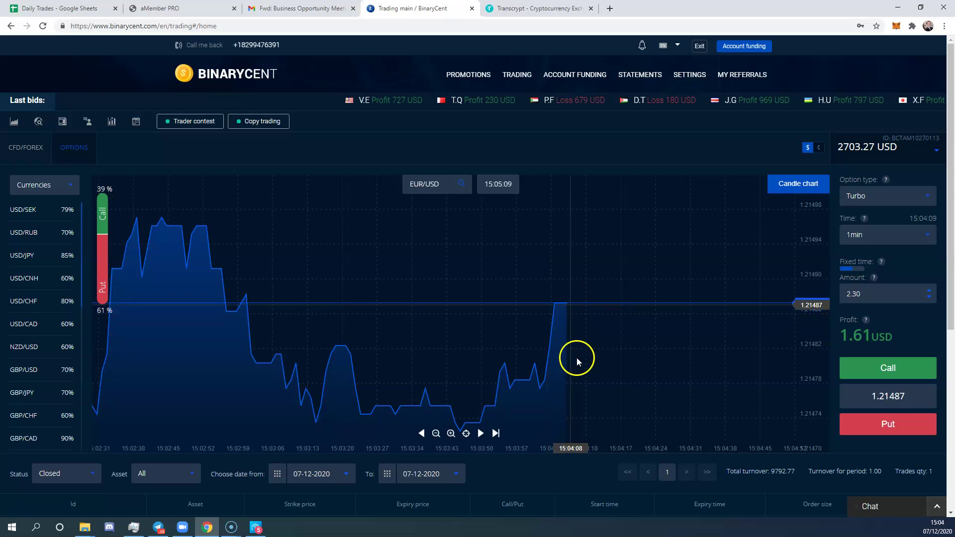
pyautogui.click(111, 122)
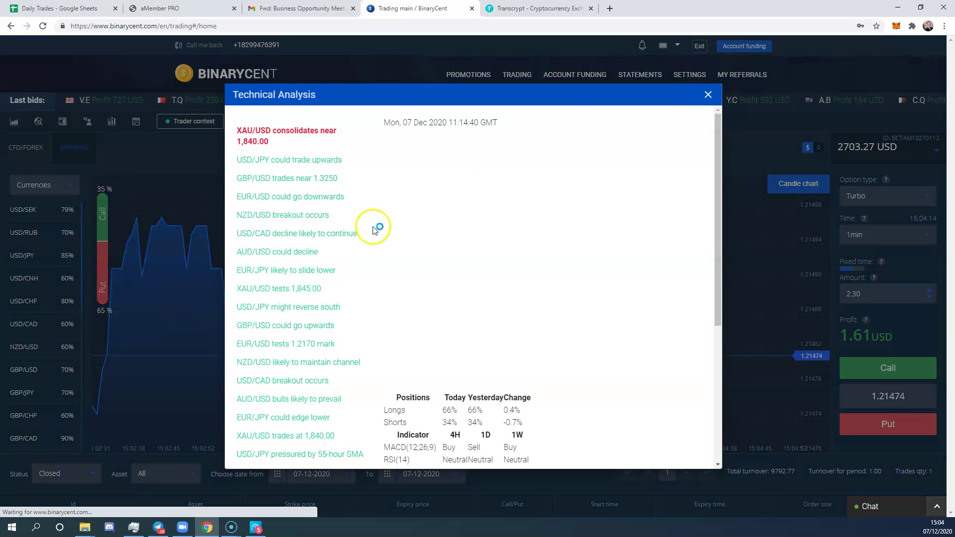
pyautogui.click(708, 95)
pyautogui.click(588, 142)
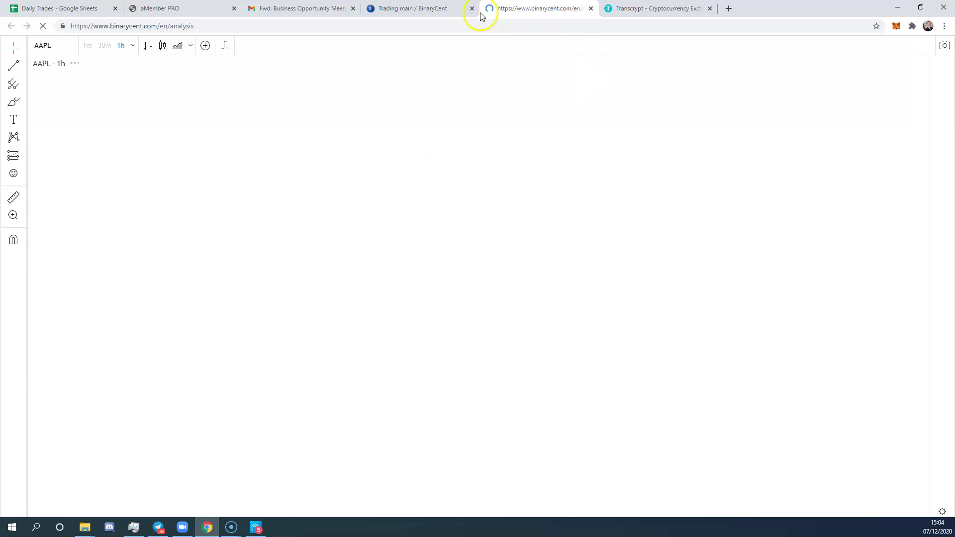
# Glance at the AAPL analysis tab, return to EUR/USD trading, and check Trader contest and Copy trading
pyautogui.click(445, 11)
pyautogui.click(505, 12)
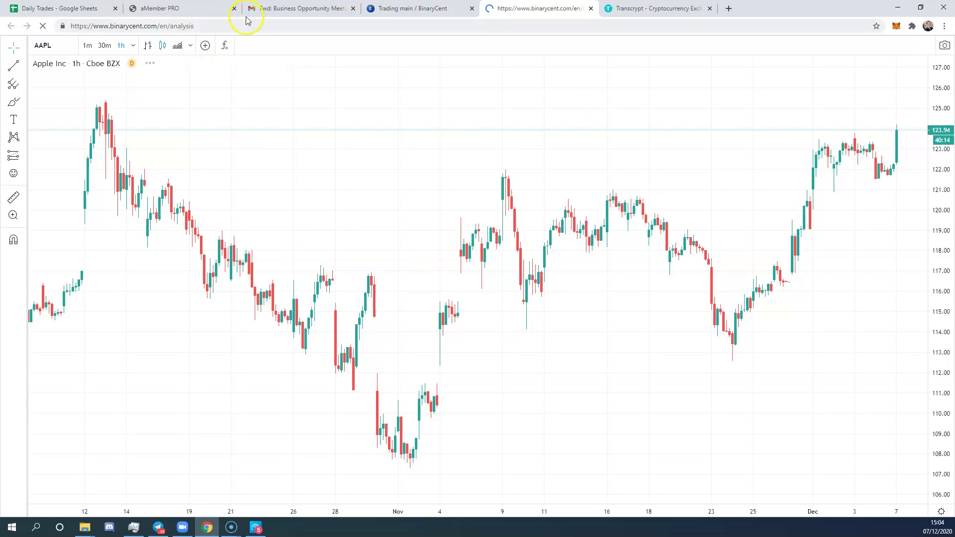
pyautogui.click(422, 15)
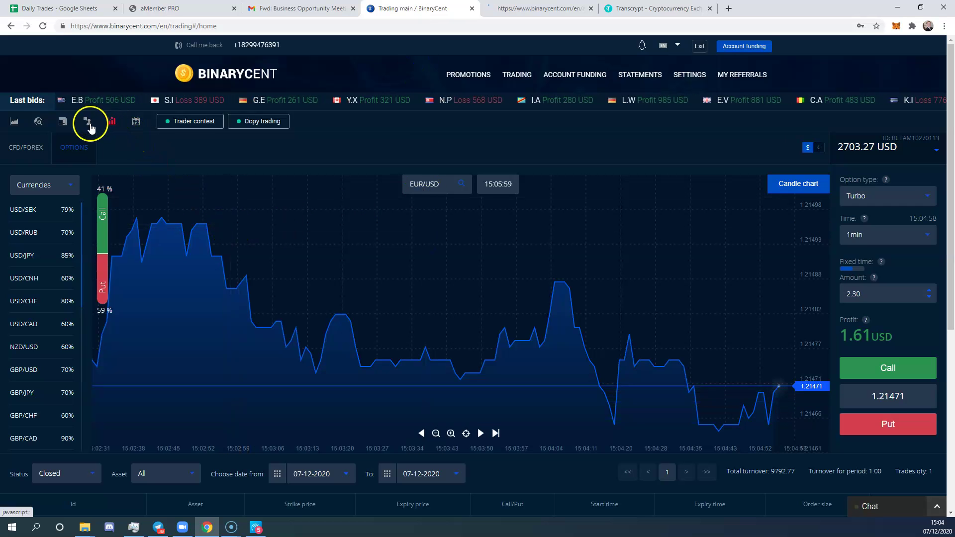
pyautogui.click(194, 125)
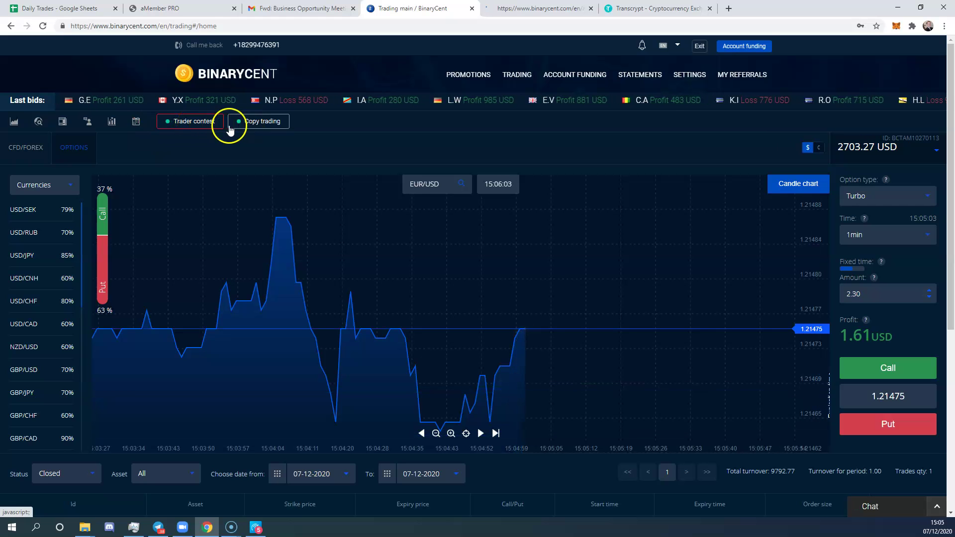
pyautogui.click(247, 127)
pyautogui.click(190, 125)
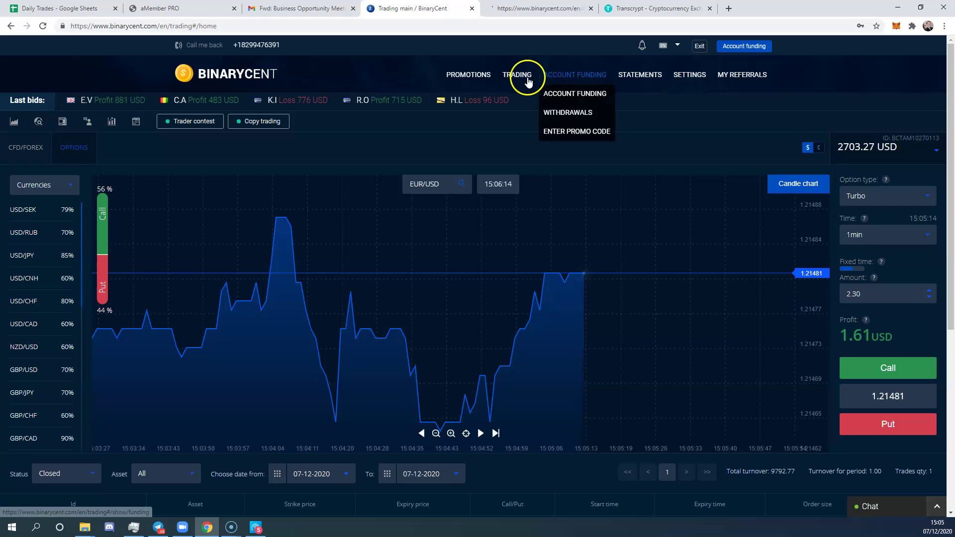
pyautogui.moveTo(565, 82)
pyautogui.click(579, 115)
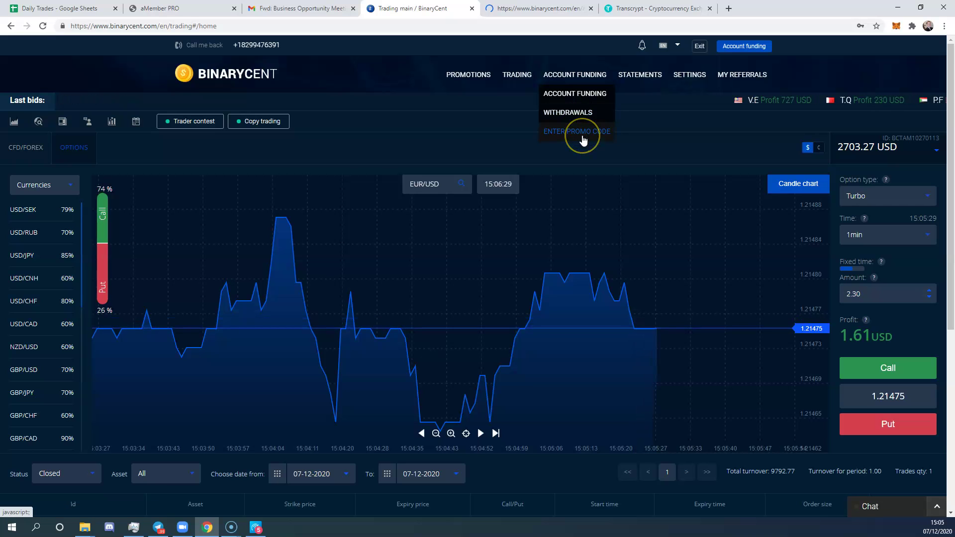
pyautogui.moveTo(646, 80)
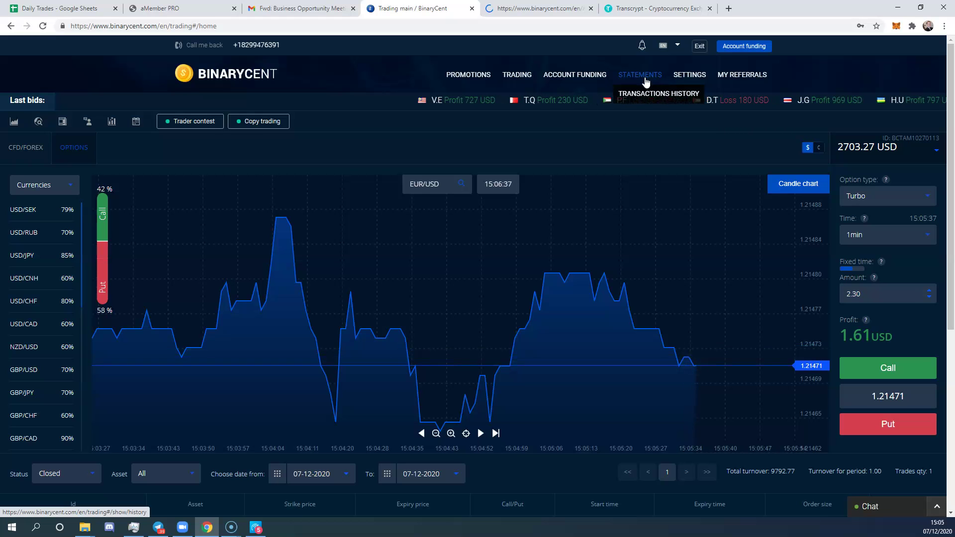
pyautogui.click(646, 100)
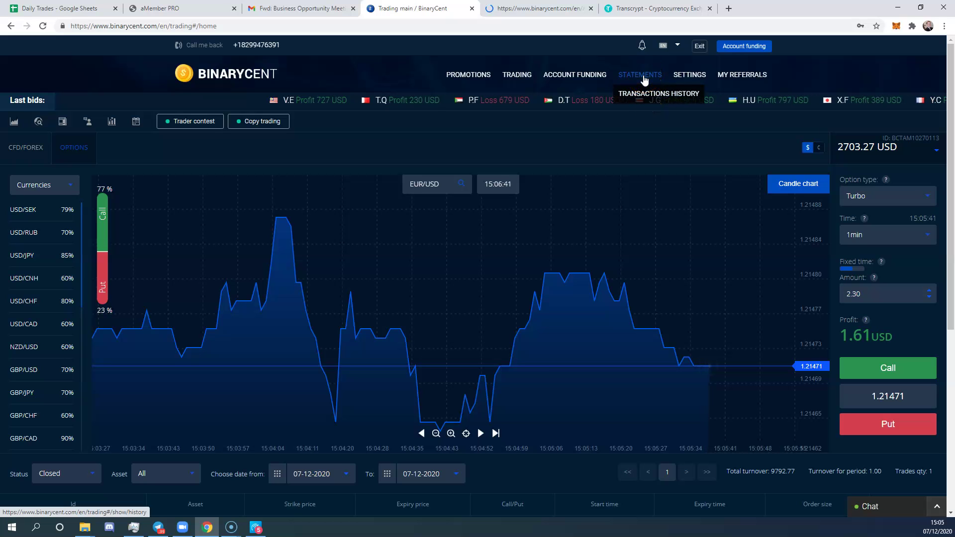
# Set the closed-trades start date to 23-11-2020, listing 207 trades through 07-12-2020
pyautogui.scroll(-3, 222, 415)
pyautogui.scroll(-3, 222, 415)
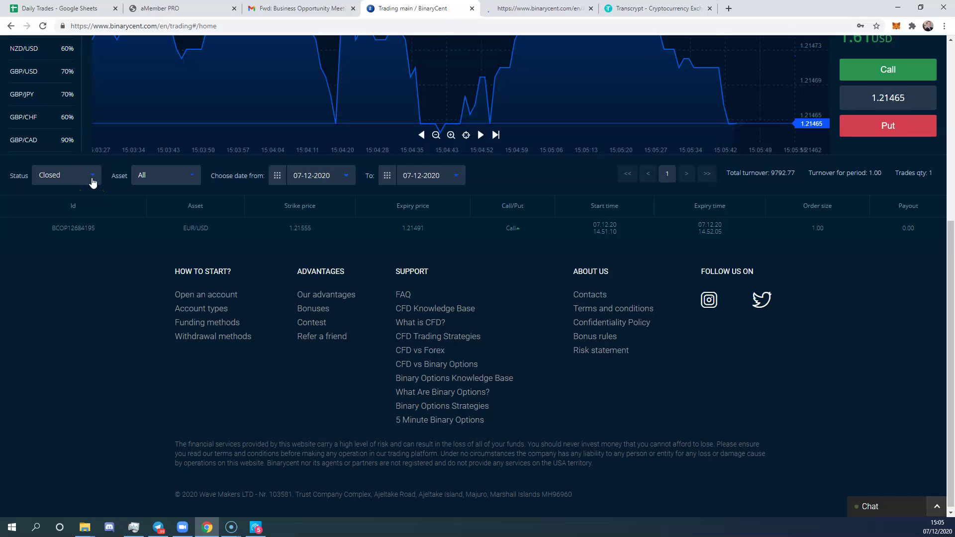
pyautogui.click(349, 179)
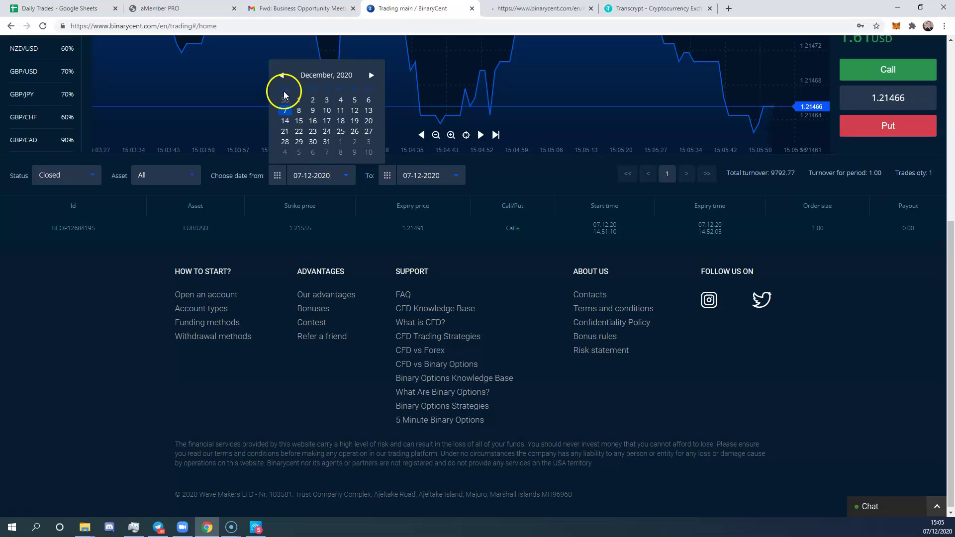
pyautogui.click(281, 76)
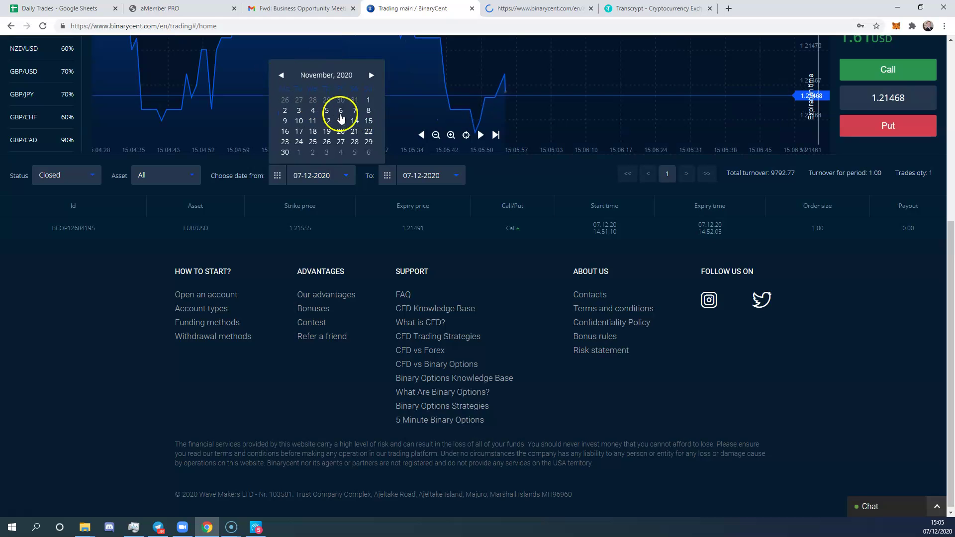
pyautogui.click(285, 143)
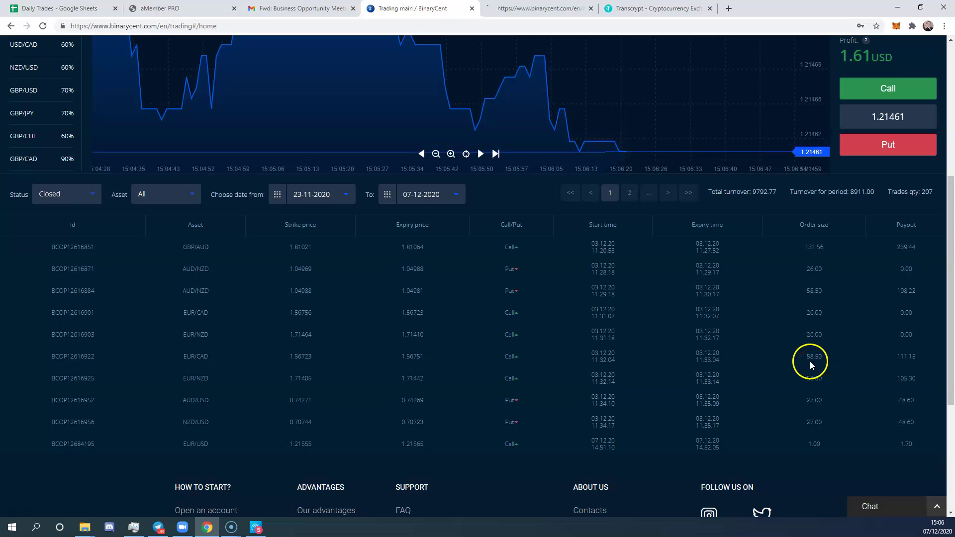
pyautogui.click(833, 395)
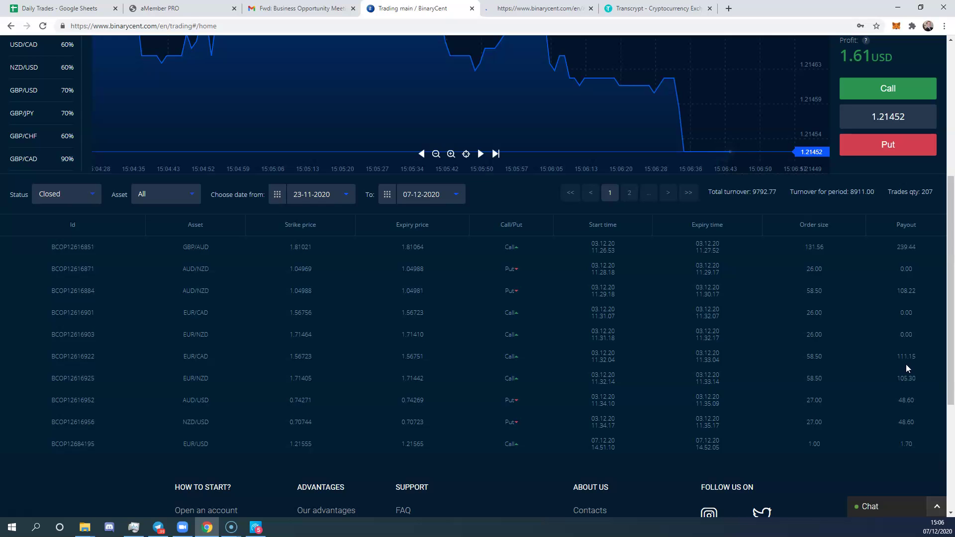
pyautogui.click(900, 400)
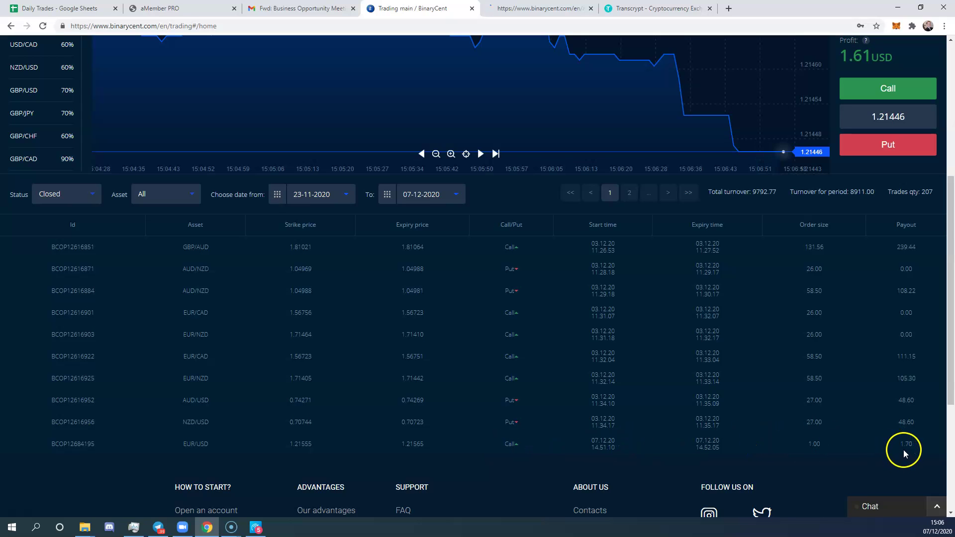
pyautogui.scroll(5, 712, 428)
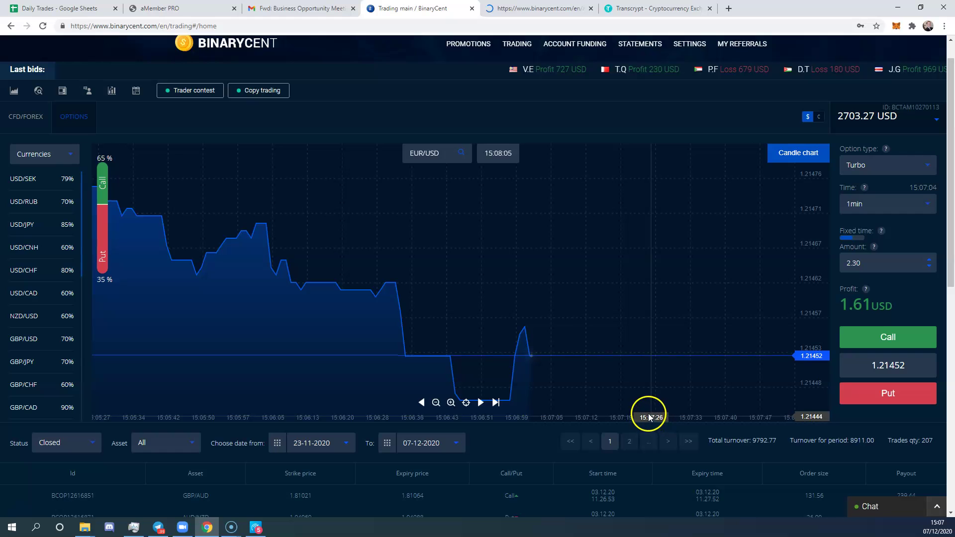
# Set the trade status filter to Open, then inspect a point on the price chart
pyautogui.click(71, 445)
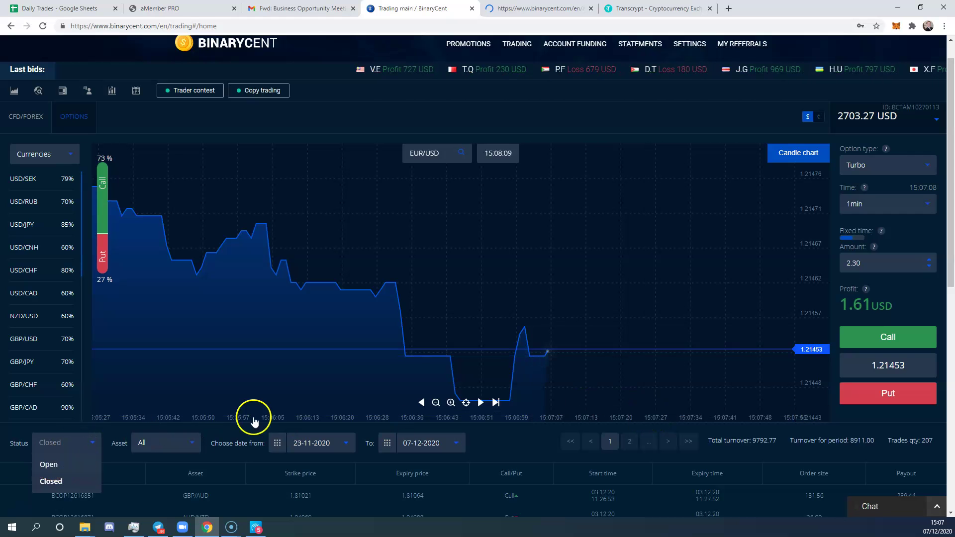
pyautogui.click(253, 421)
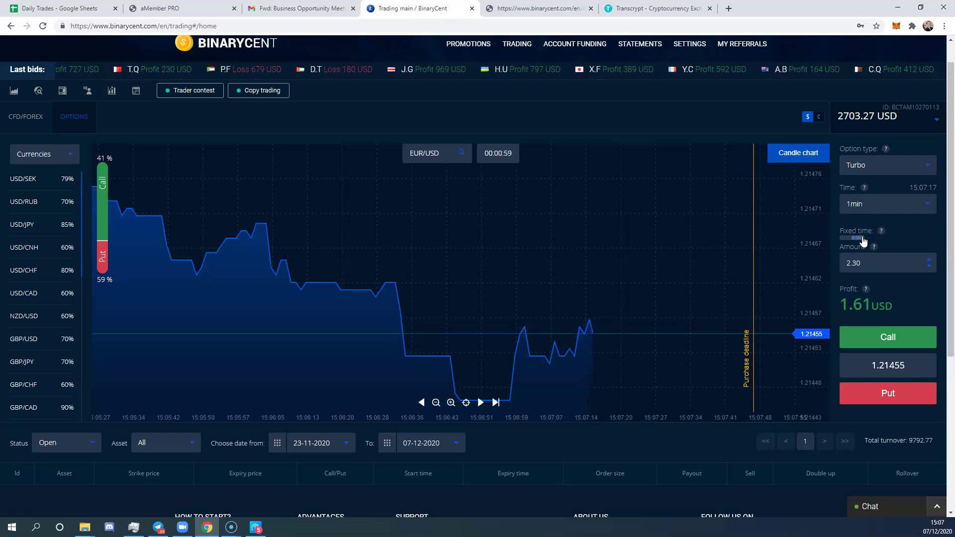
pyautogui.moveTo(783, 379); pyautogui.dragTo(760, 312)
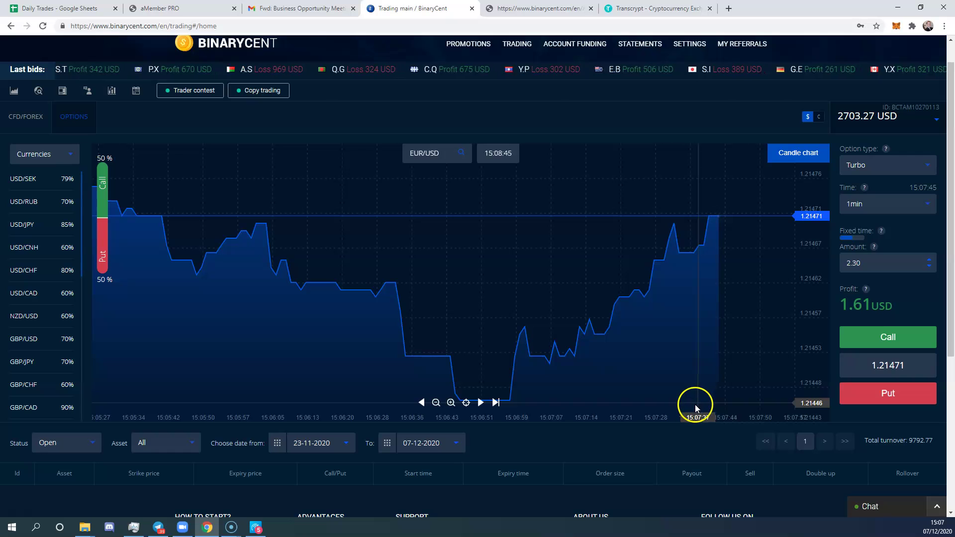
pyautogui.scroll(-1, 673, 406)
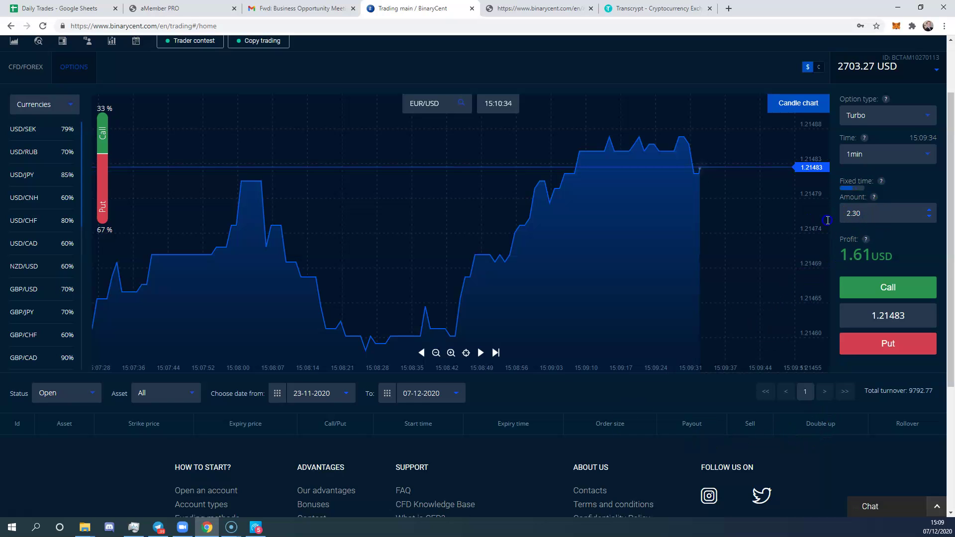
# Change the amount from 2.30 to 1 and buy a 1.00 USD Put on EUR/USD
pyautogui.doubleClick(862, 214)
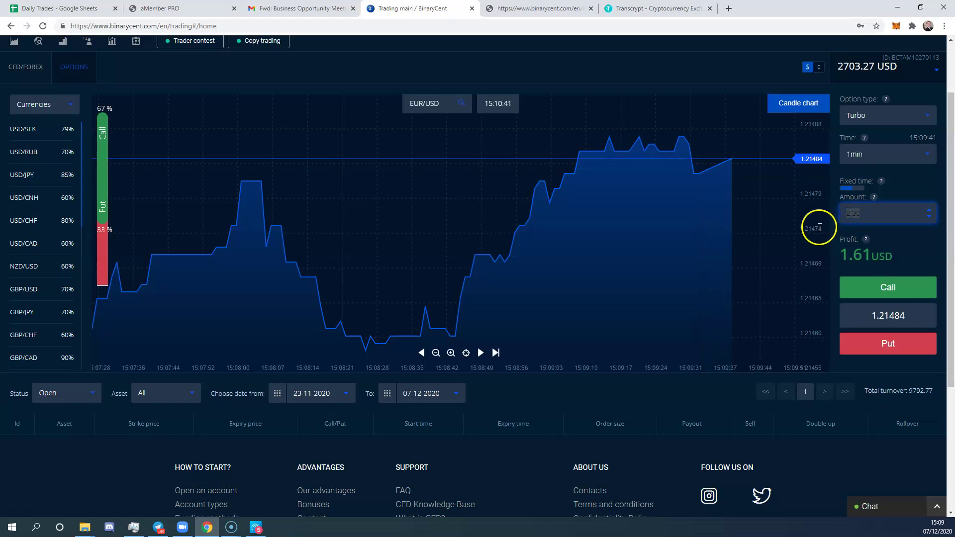
pyautogui.write('1')
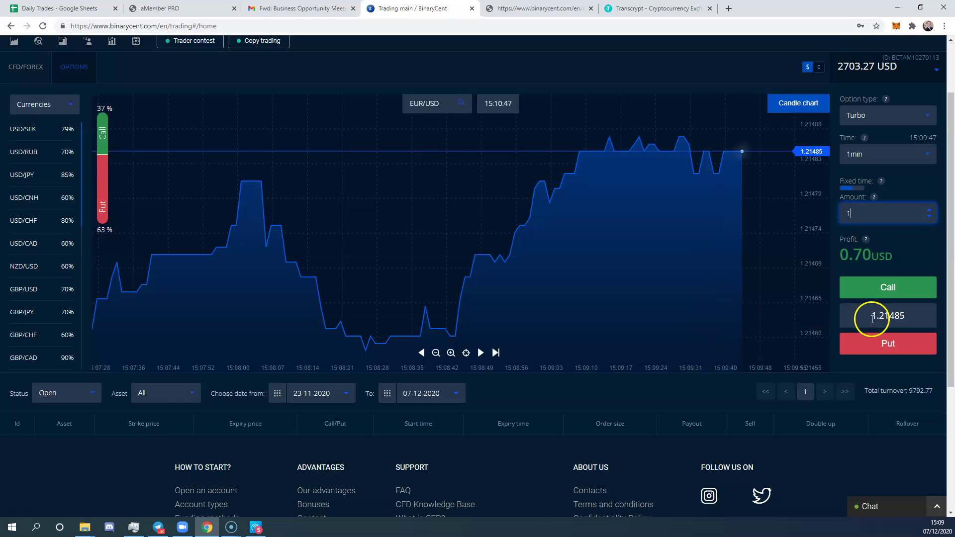
pyautogui.click(888, 344)
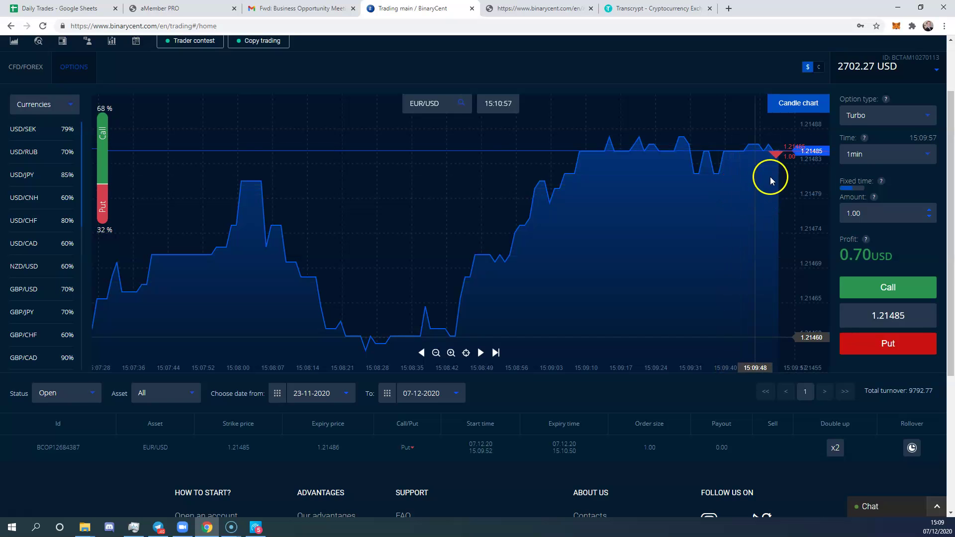
# Zoom the chart in and out to follow the open 1.00 USD Put at strike 1.21485
pyautogui.click(481, 354)
pyautogui.click(436, 353)
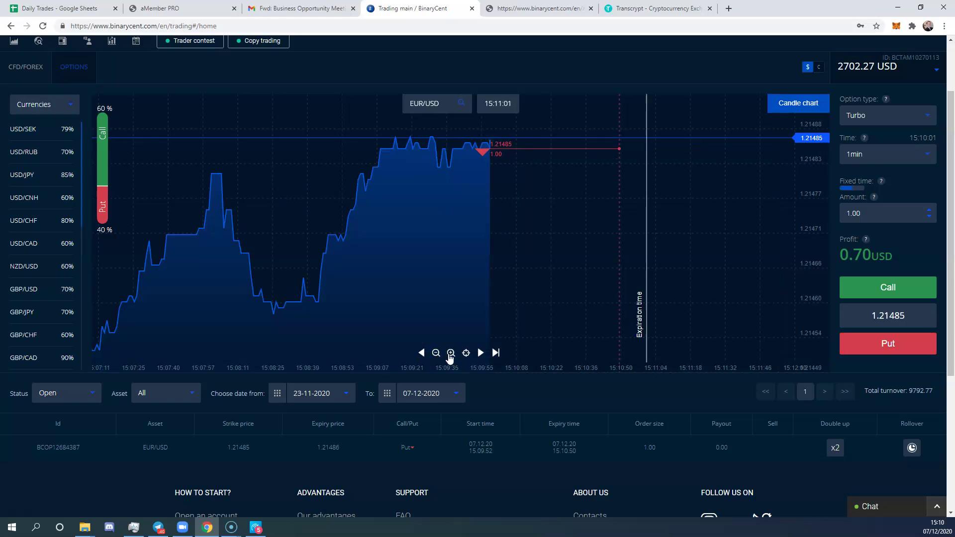
pyautogui.click(450, 354)
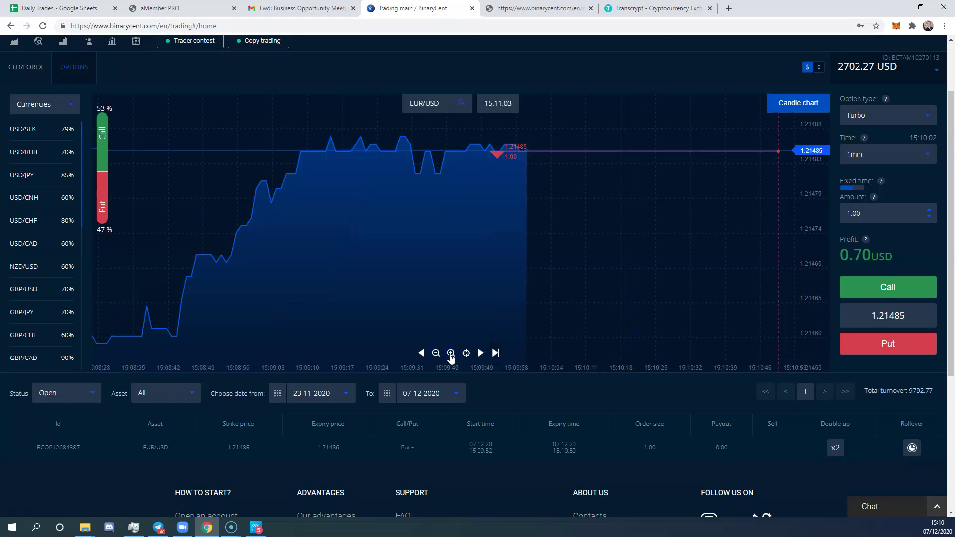
pyautogui.click(450, 353)
pyautogui.click(436, 354)
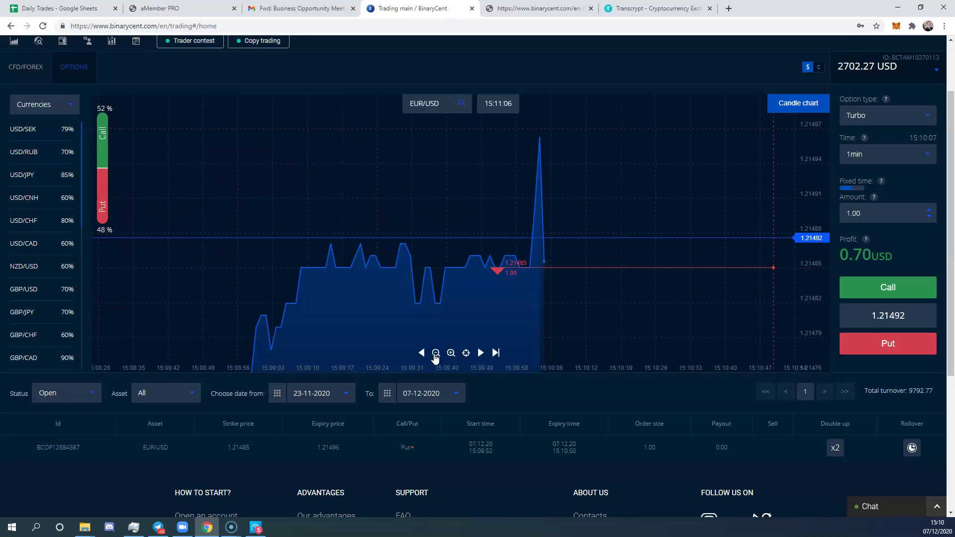
pyautogui.click(435, 353)
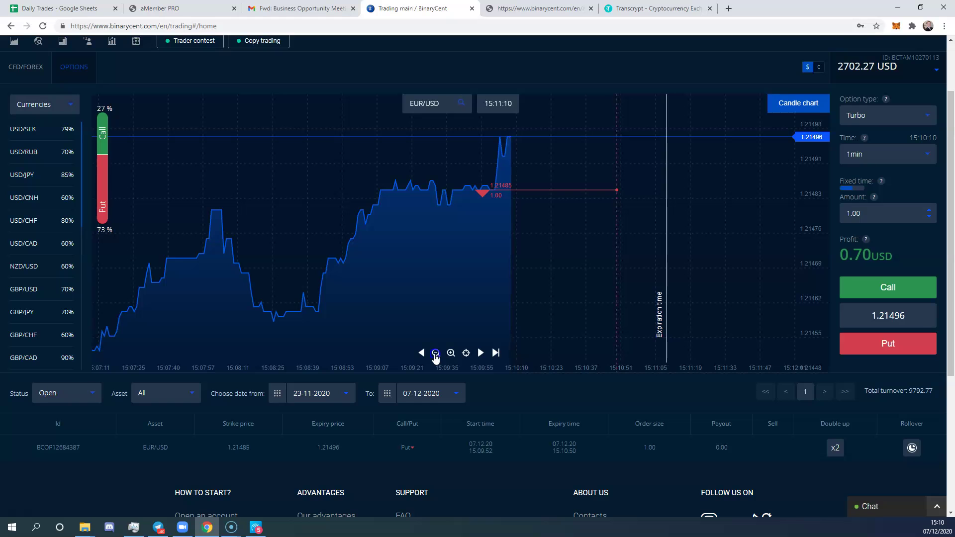
pyautogui.click(435, 354)
pyautogui.click(451, 354)
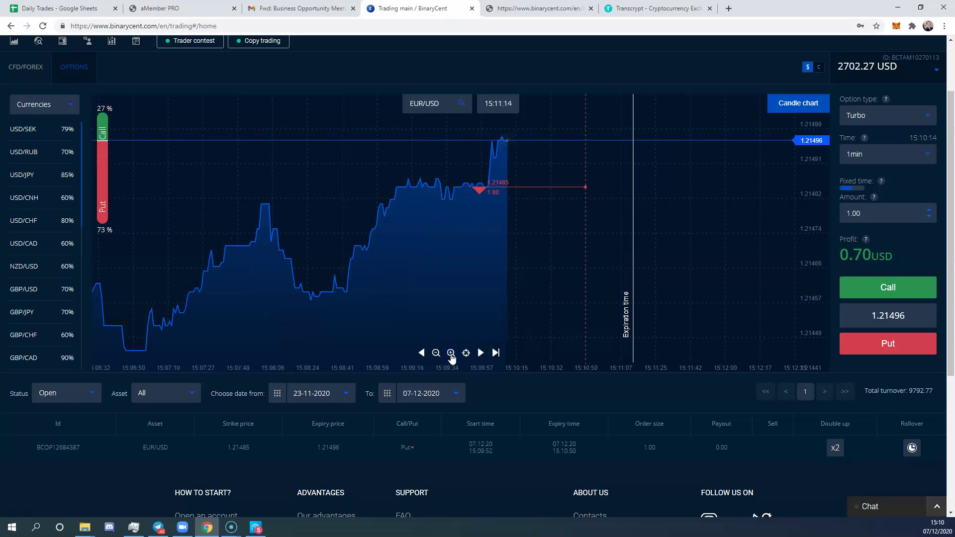
pyautogui.click(450, 353)
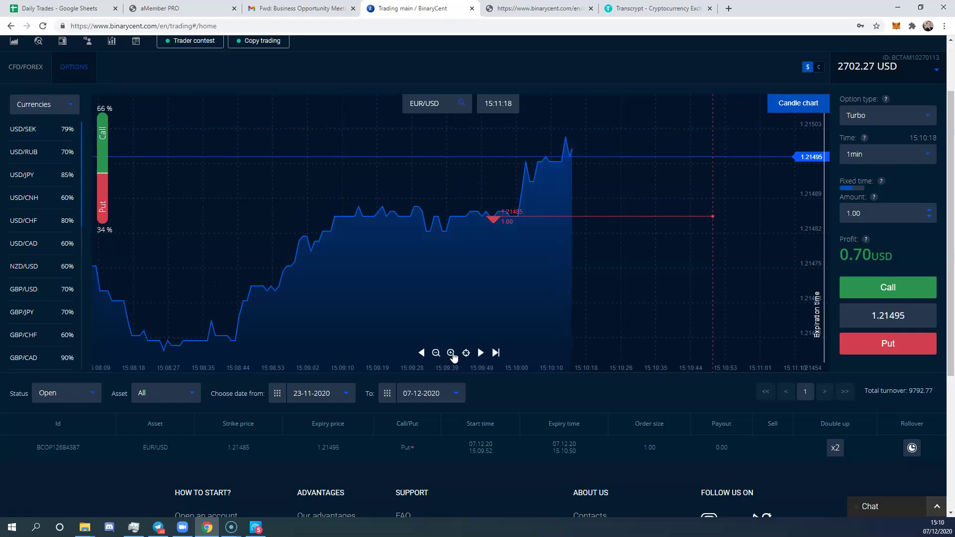
pyautogui.click(466, 353)
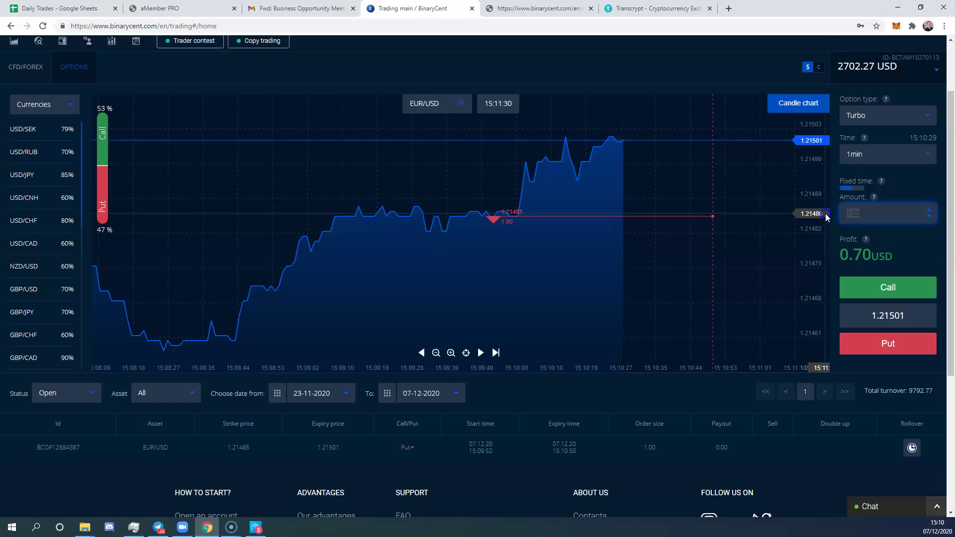
# Replace the trade amount with 2.30, raising potential profit to 1.61 USD
pyautogui.doubleClick(825, 213)
pyautogui.write('2')
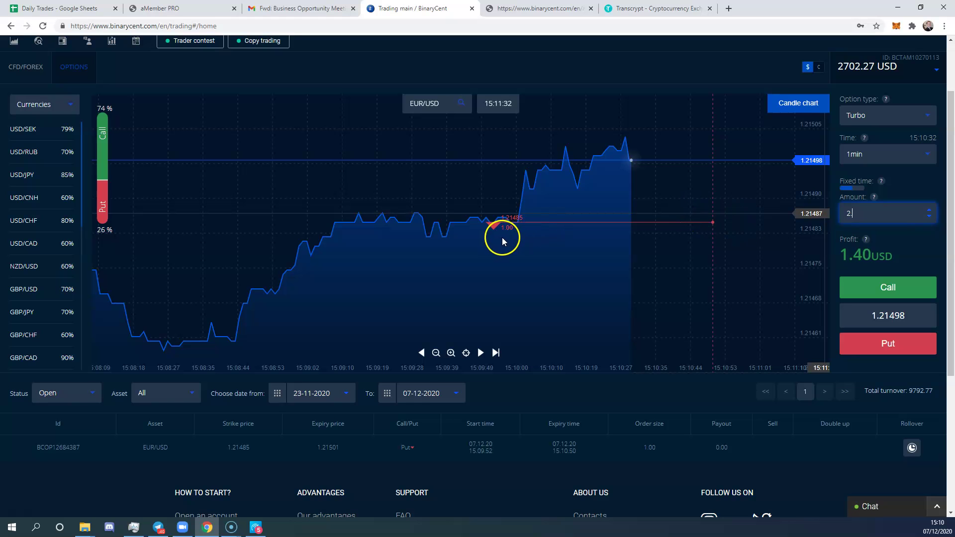
pyautogui.write('.3')
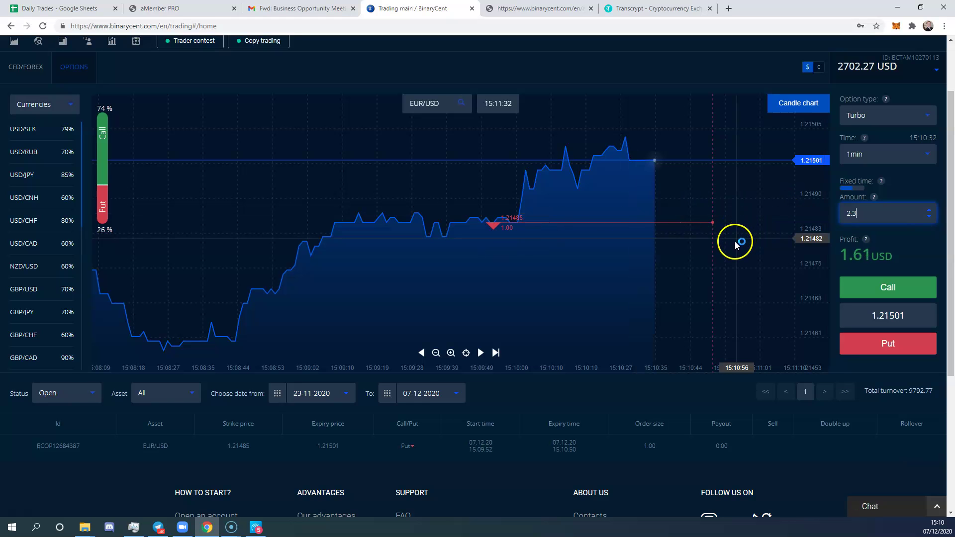
pyautogui.click(708, 268)
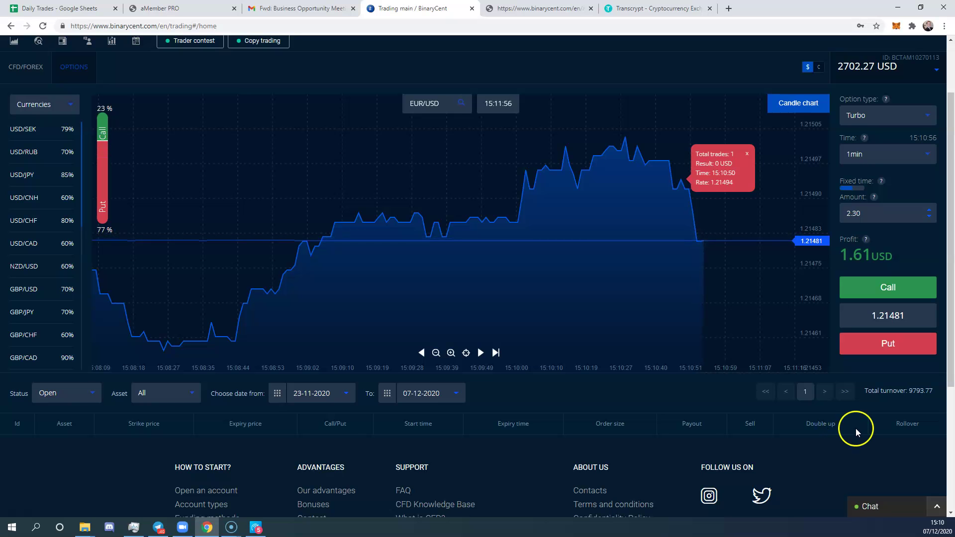
# Scroll down to the open-trades table and double up the 2.30 USD EUR/USD Put
pyautogui.scroll(-1, 853, 428)
pyautogui.scroll(-2, 825, 428)
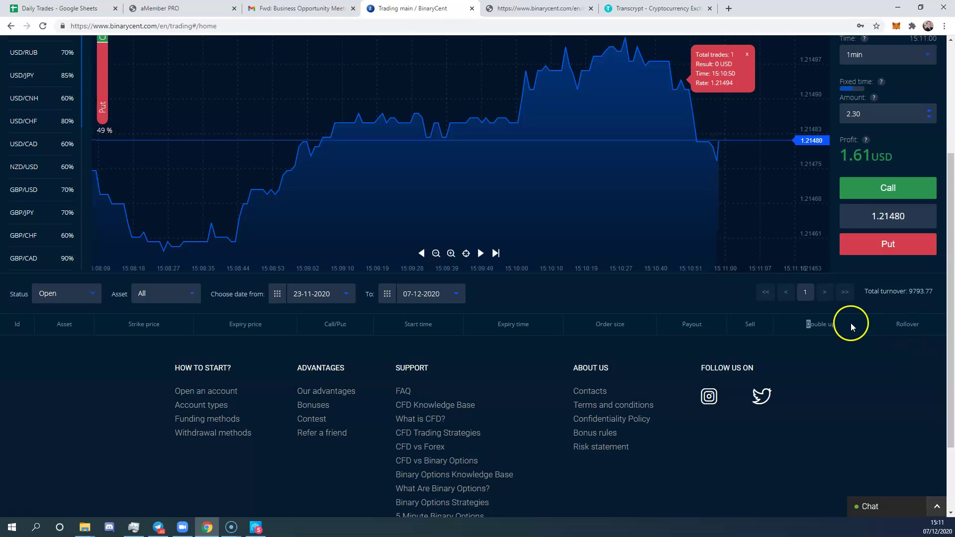
pyautogui.moveTo(809, 324); pyautogui.dragTo(785, 333)
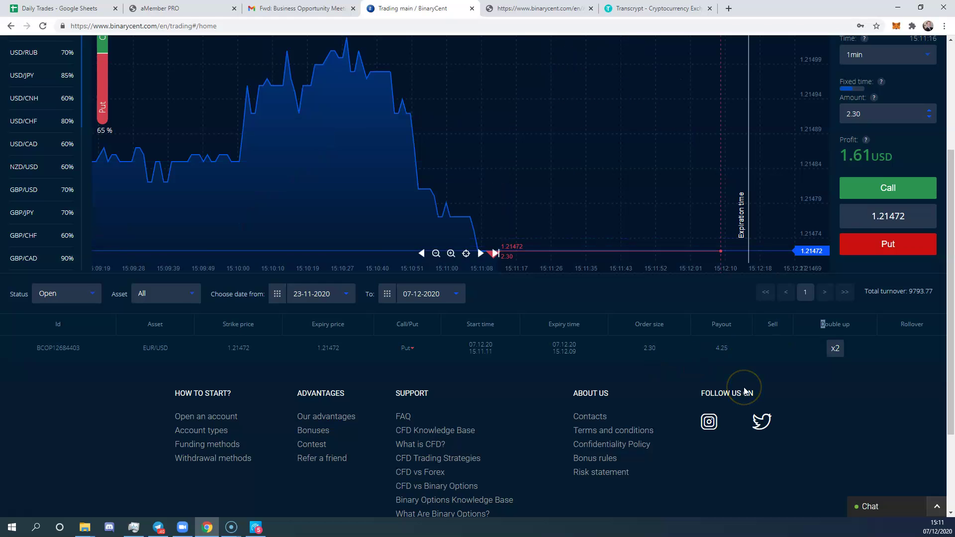
pyautogui.click(835, 350)
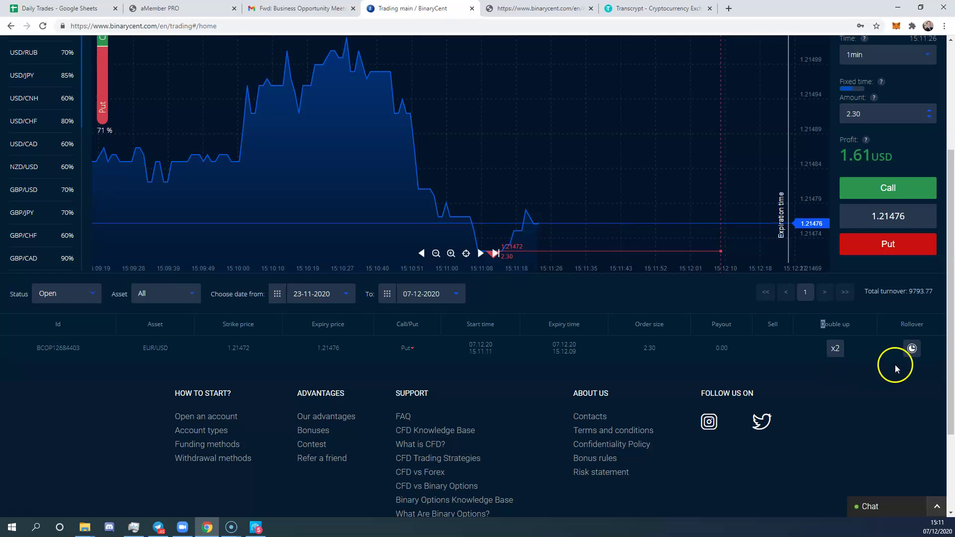
pyautogui.click(912, 349)
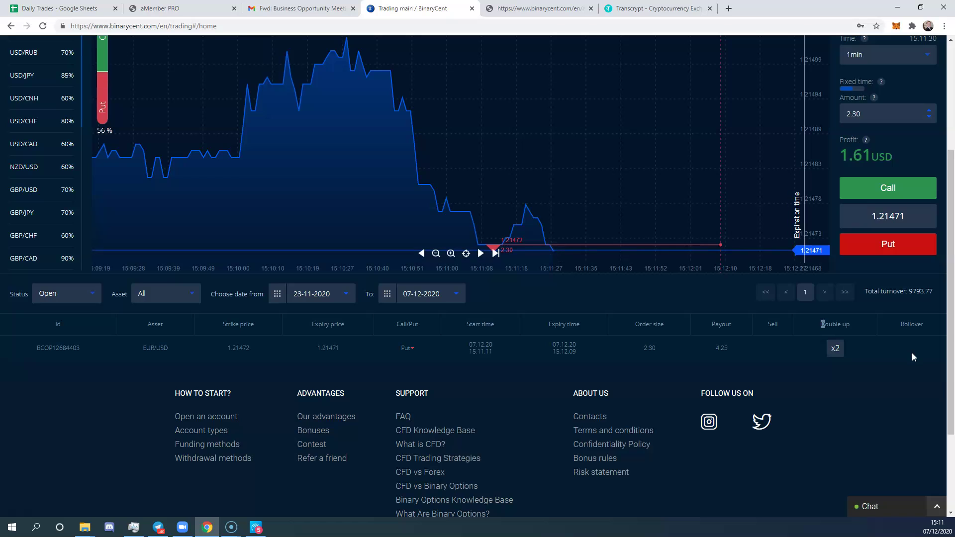
pyautogui.click(907, 354)
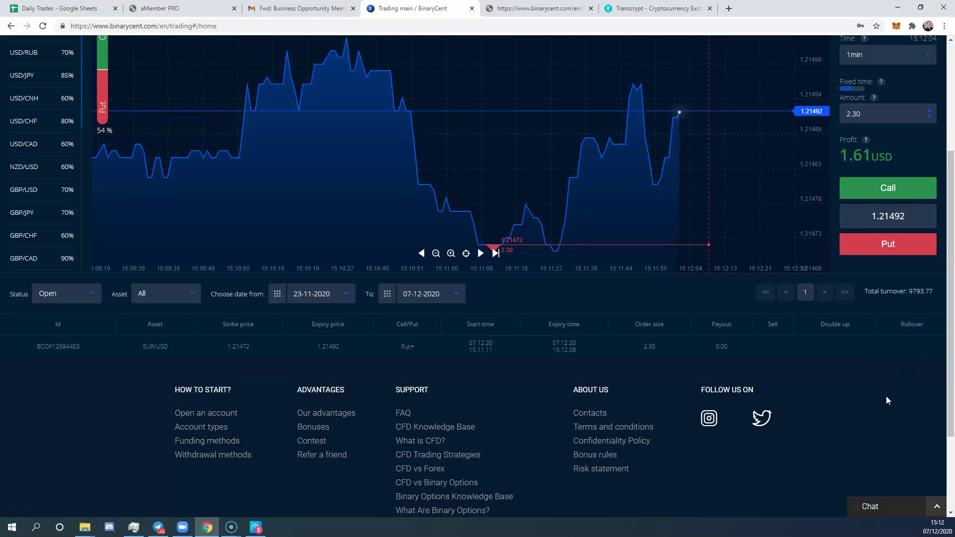
# Set the trade amount to 5 and buy a 5 USD Put on EUR/USD
pyautogui.click(869, 115)
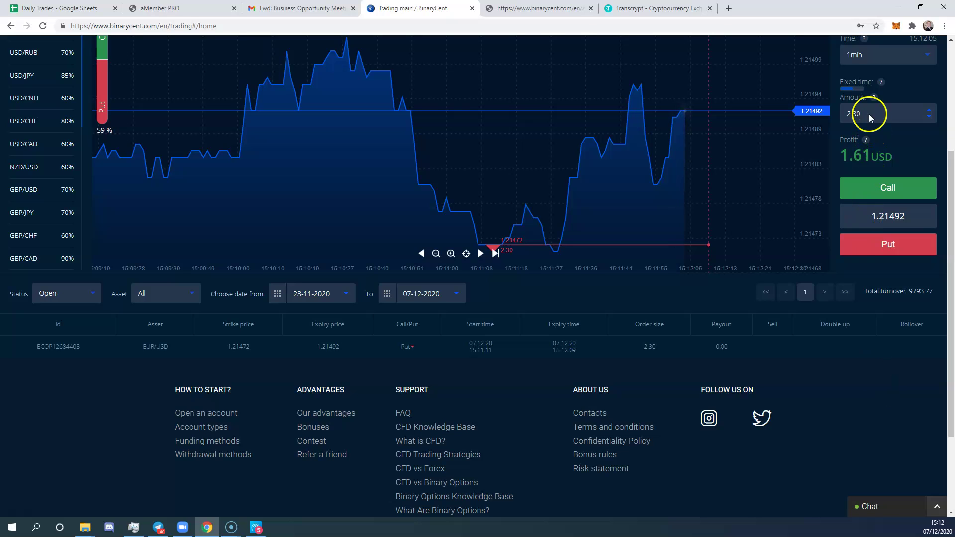
pyautogui.moveTo(866, 114); pyautogui.dragTo(839, 118)
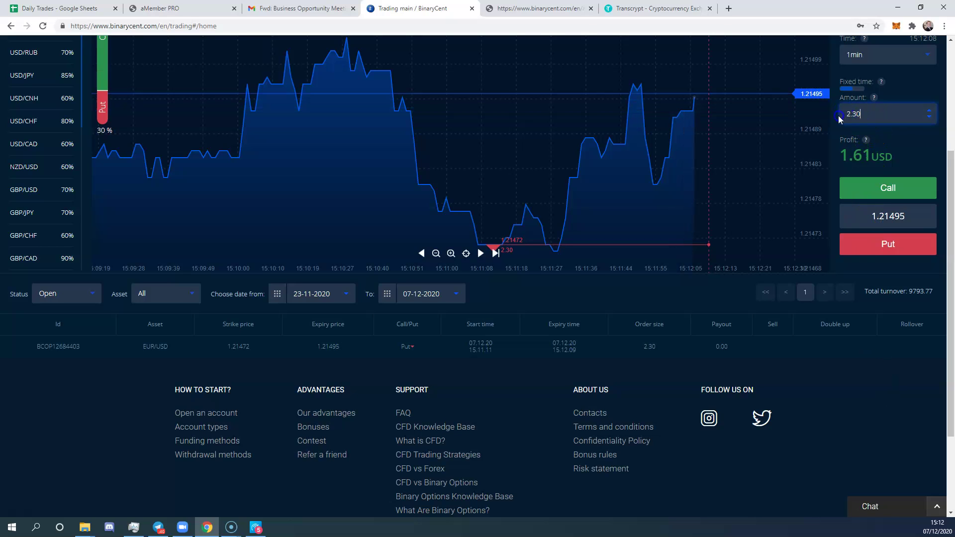
pyautogui.click(858, 185)
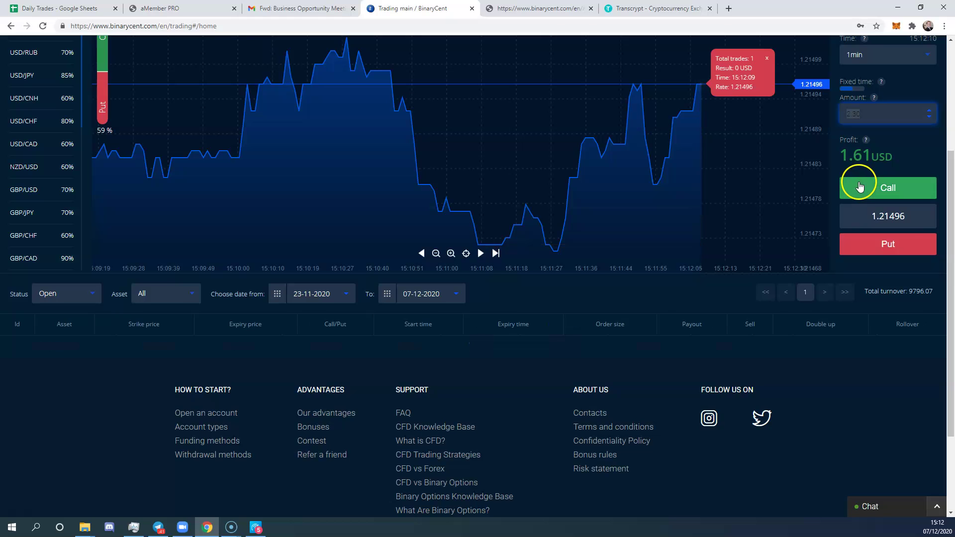
pyautogui.write('5')
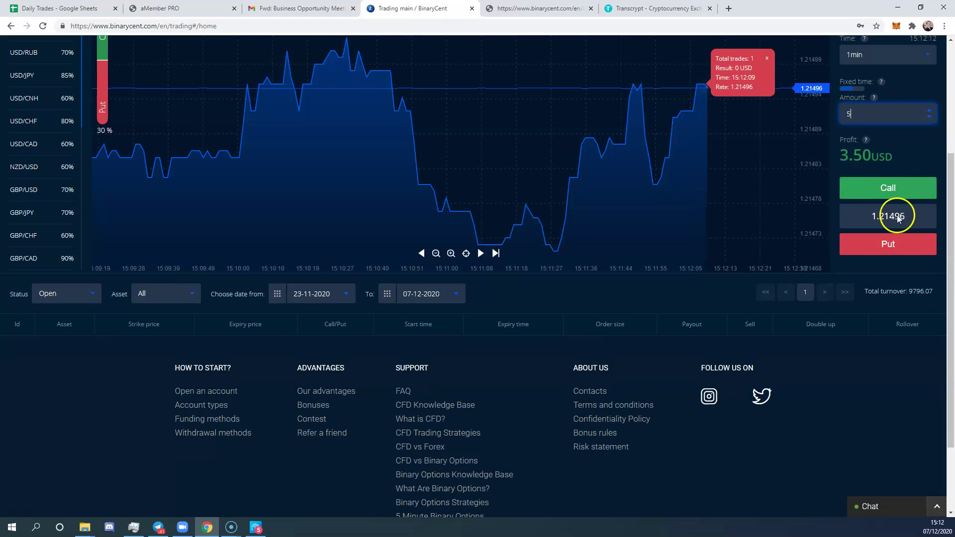
pyautogui.click(889, 252)
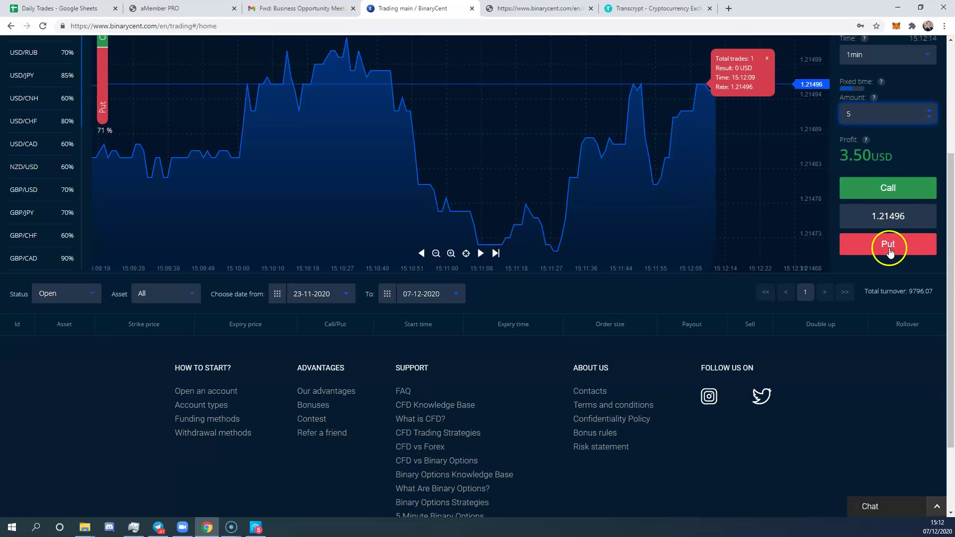
pyautogui.click(889, 252)
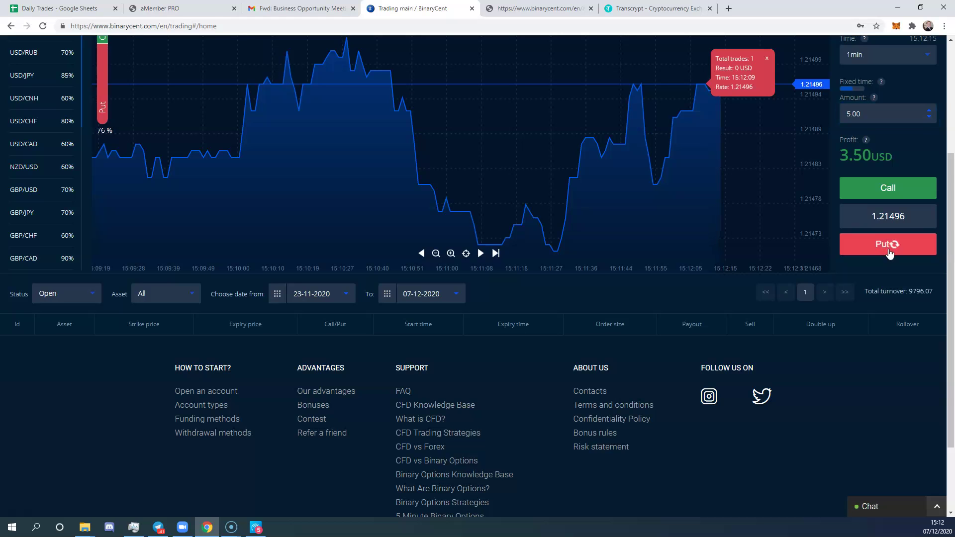
pyautogui.click(705, 293)
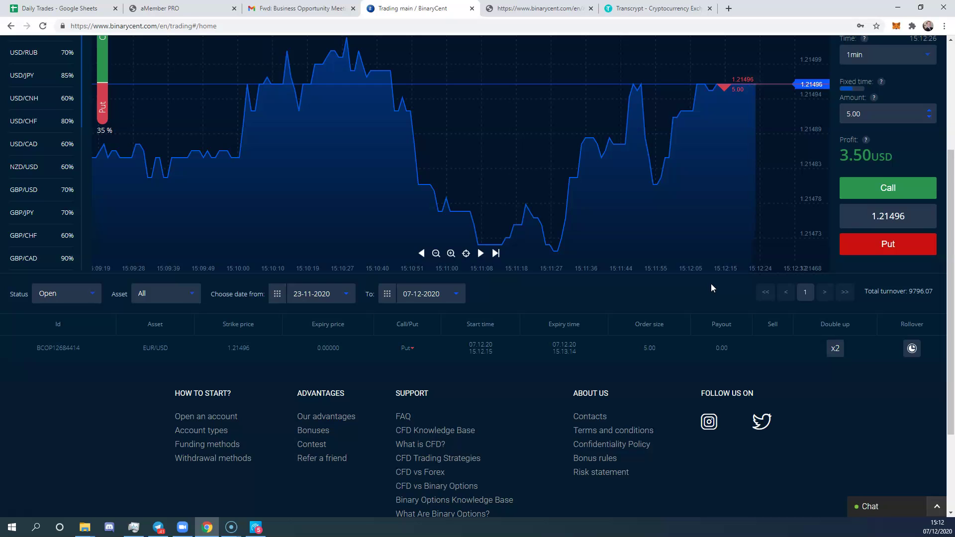
# Double up the open 5 USD Put with the same expiry, then watch both trades expire
pyautogui.click(715, 294)
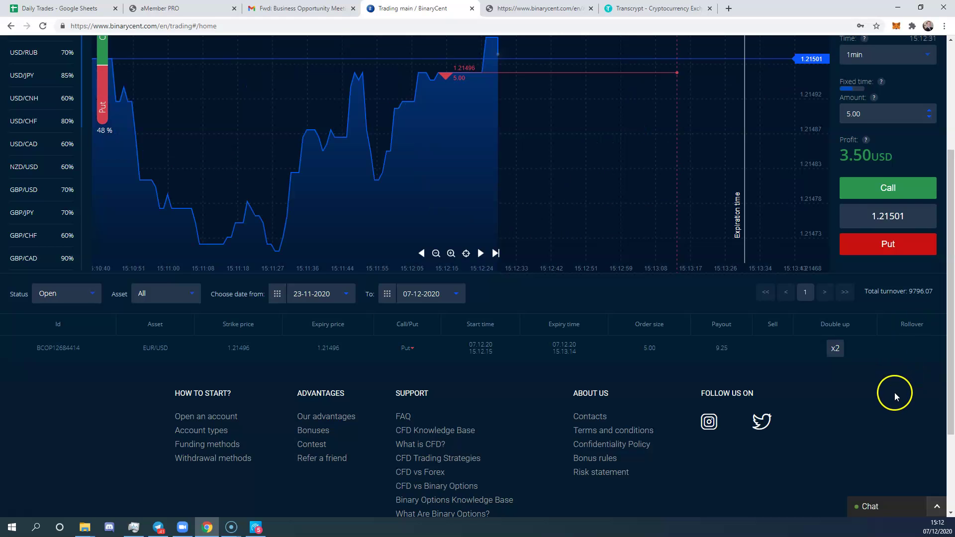
pyautogui.click(835, 348)
pyautogui.click(831, 370)
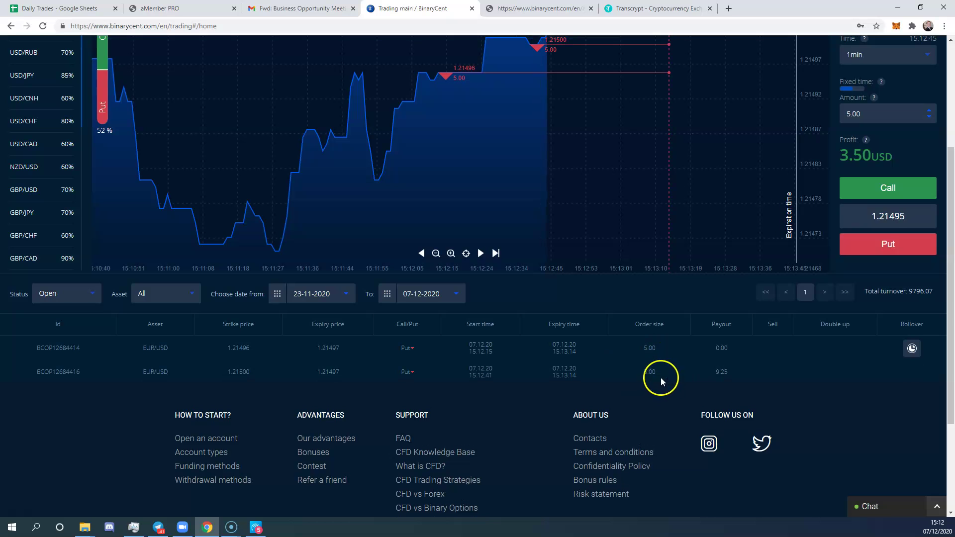
pyautogui.scroll(2, 601, 214)
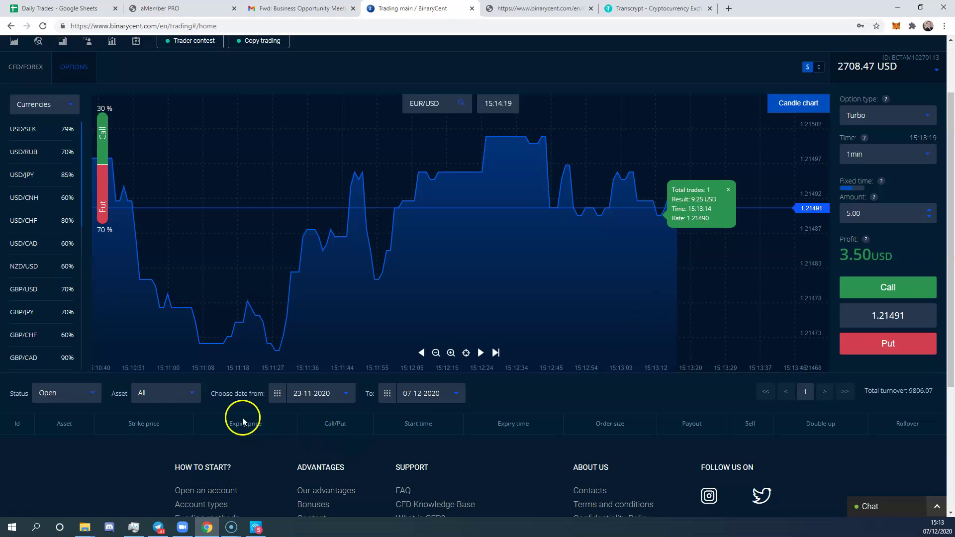
# Filter trades by Closed status and scroll down to the two won 5 USD EUR/USD Puts
pyautogui.click(85, 390)
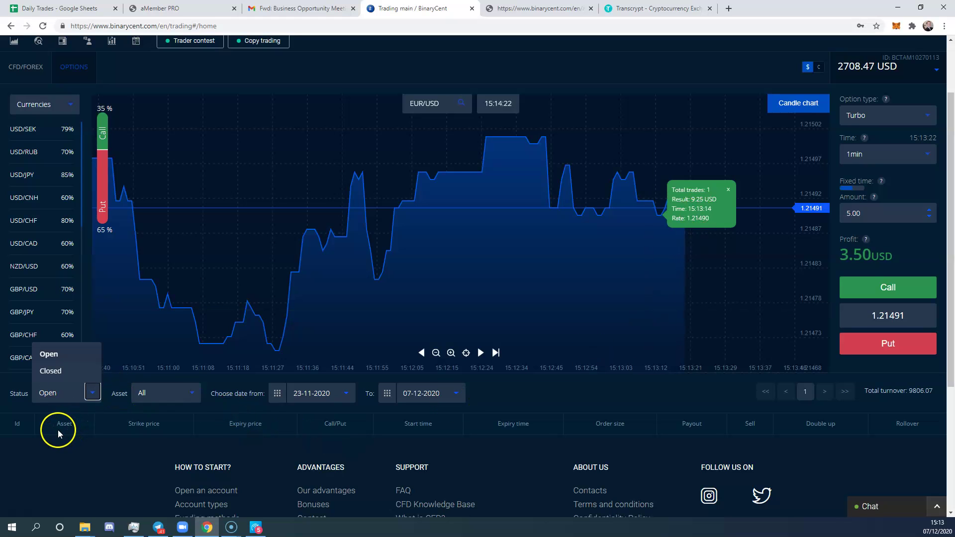
pyautogui.click(50, 371)
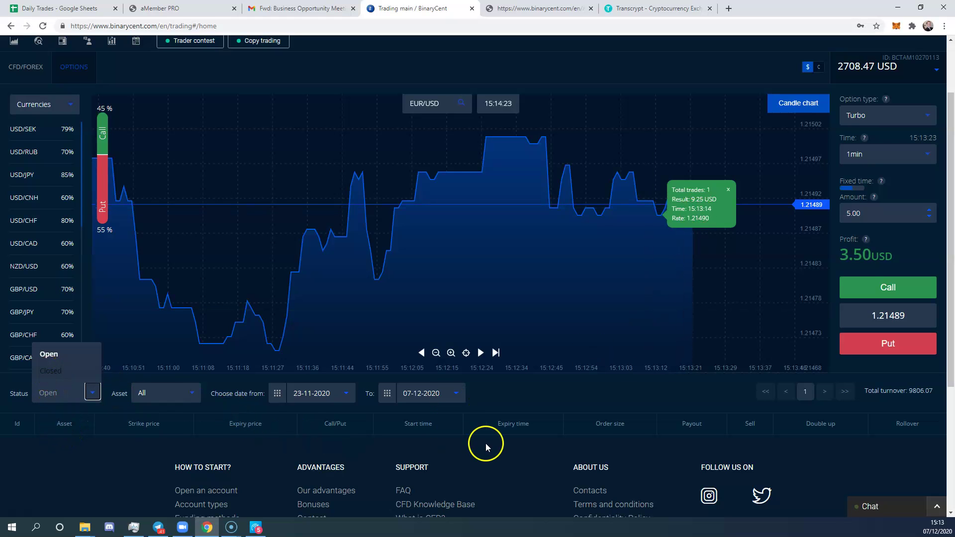
pyautogui.scroll(-2, 485, 443)
pyautogui.scroll(-1, 485, 440)
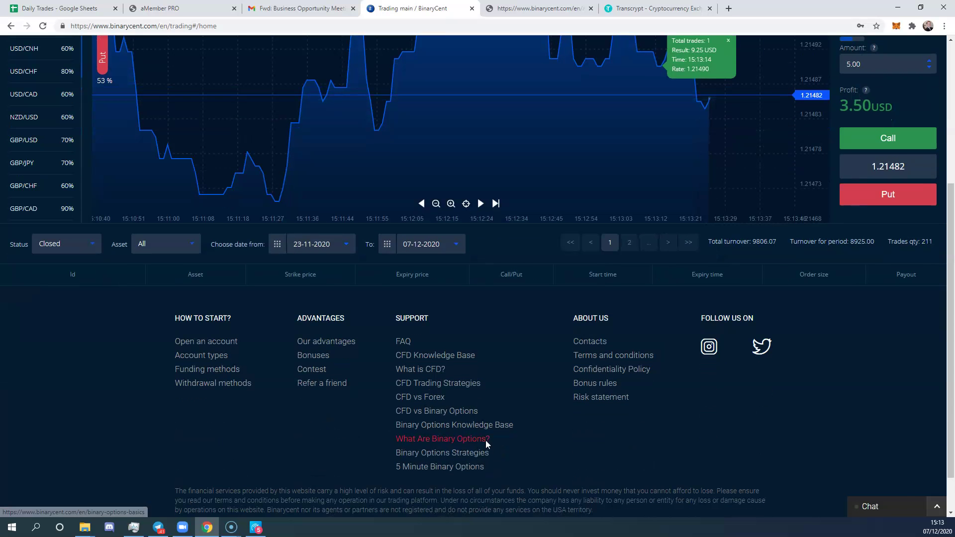
pyautogui.scroll(-3, 486, 443)
pyautogui.scroll(-1, 487, 440)
pyautogui.click(838, 365)
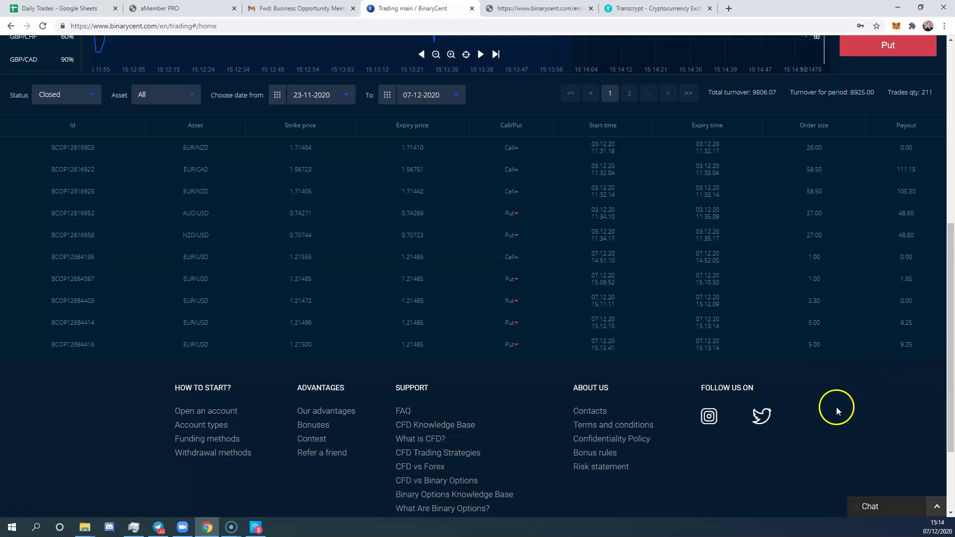
pyautogui.scroll(7, 833, 406)
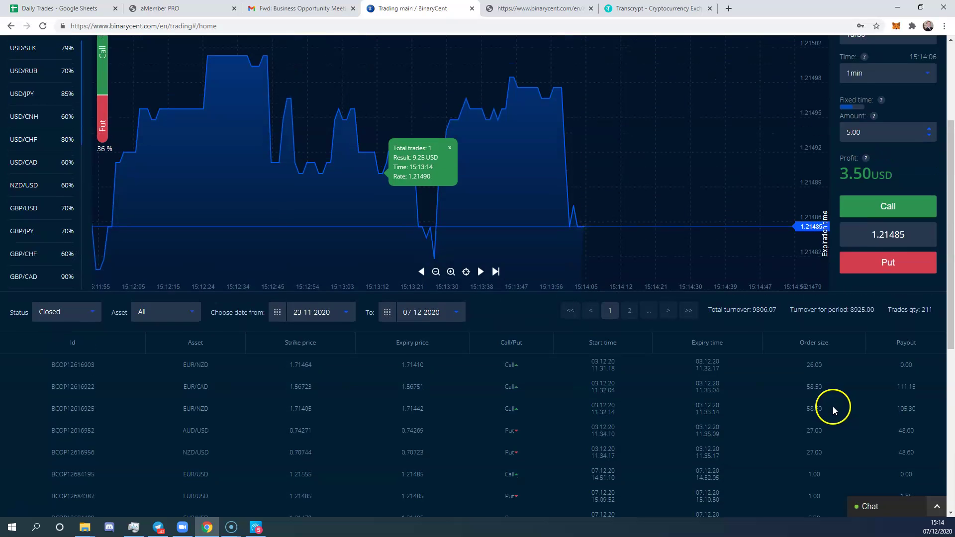